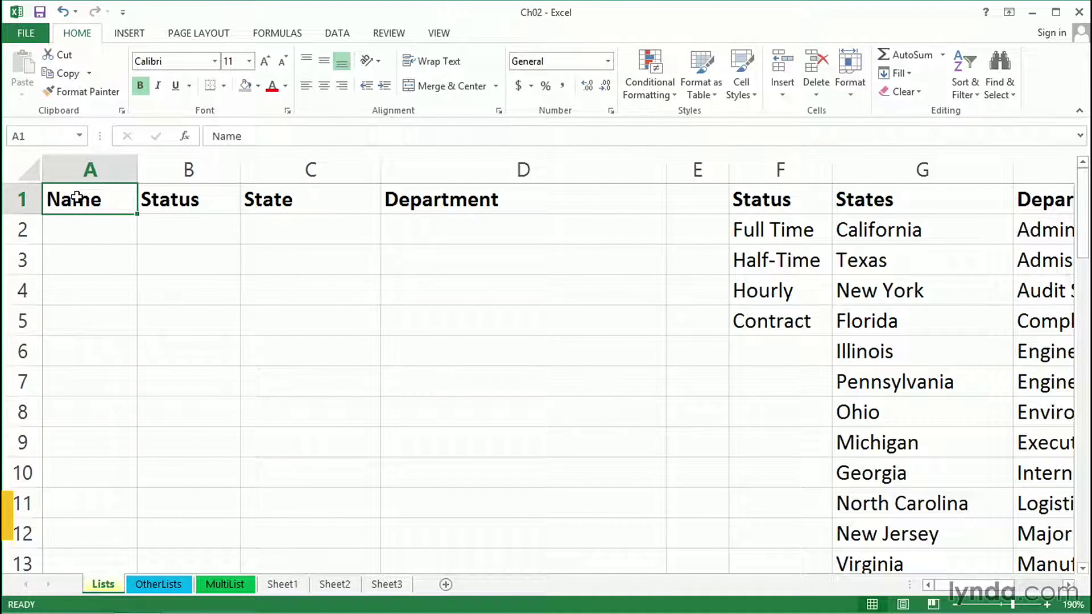
Look over the sheet, selecting Name cells A2:A6, cell B2, status values F2:F5 and States heading G1
{"action": "left_click_drag", "start_coordinate": [87, 228], "coordinate": [73, 351]}
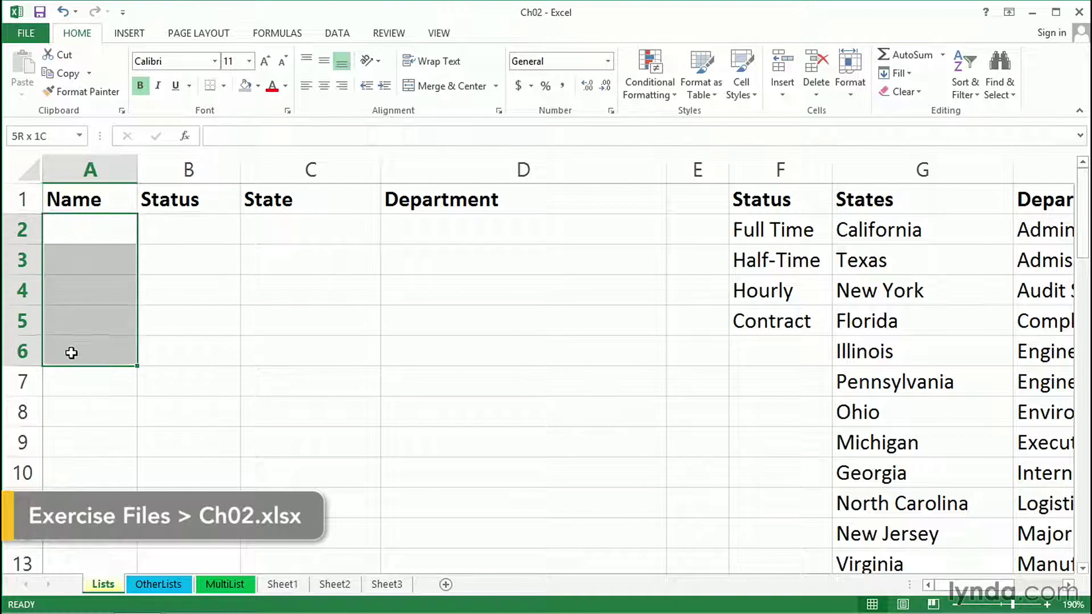
{"action": "left_click", "coordinate": [185, 226]}
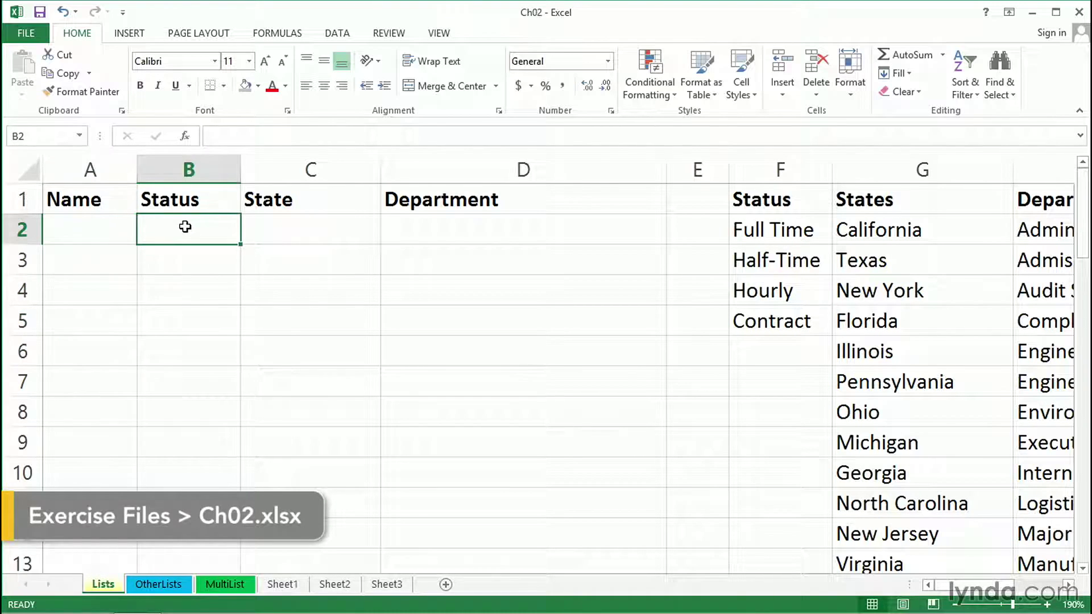
{"action": "left_click", "coordinate": [781, 228]}
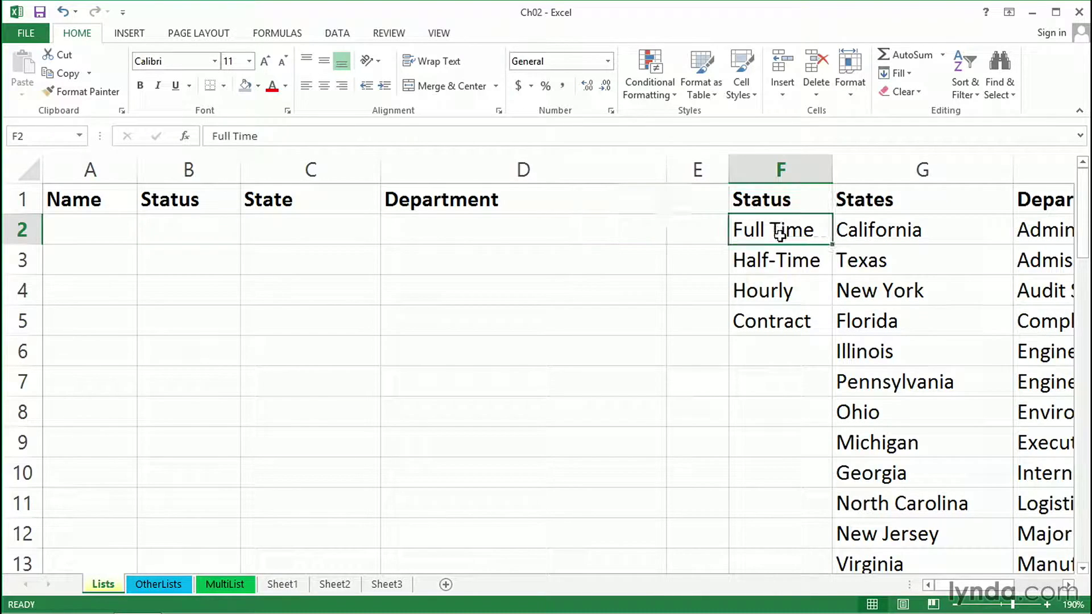
{"action": "left_click_drag", "start_coordinate": [780, 234], "coordinate": [784, 308]}
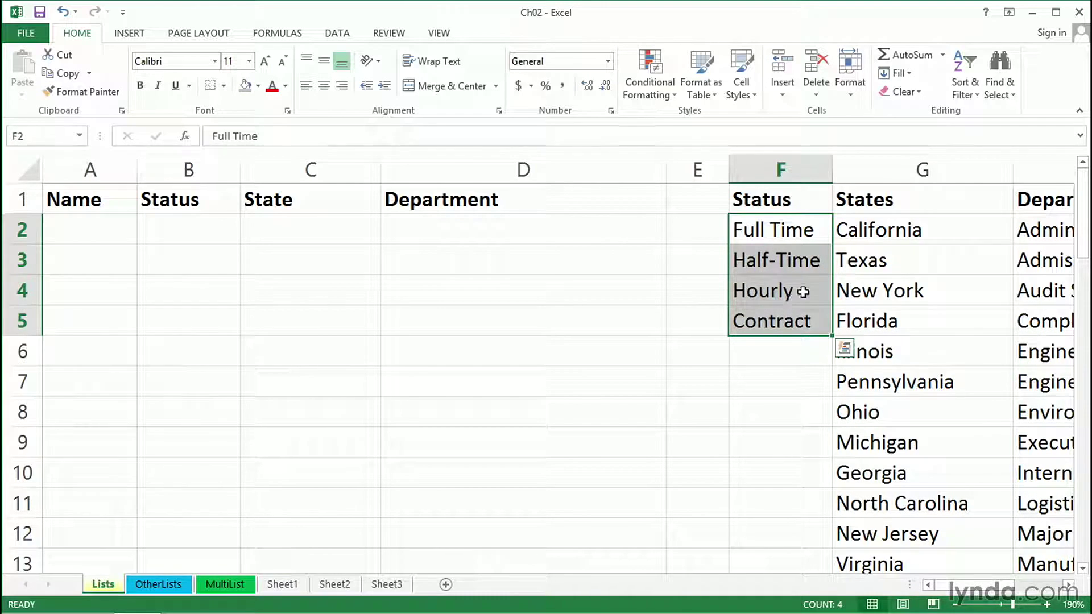
{"action": "left_click", "coordinate": [938, 204]}
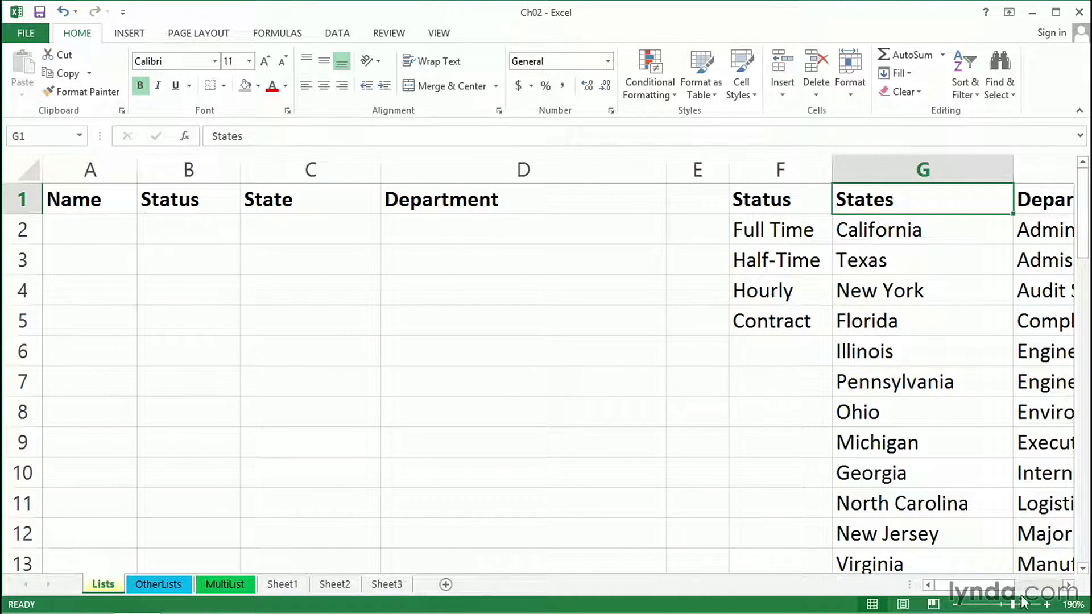
{"action": "left_click", "coordinate": [1069, 585]}
{"action": "left_click", "coordinate": [1069, 586]}
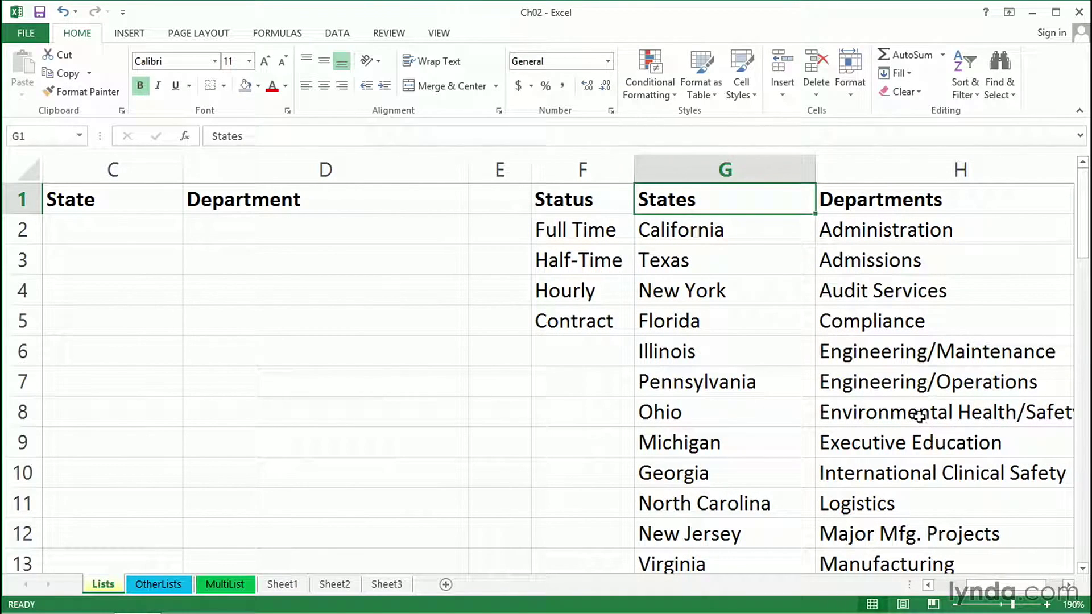
Scroll through the sheet, reselect the status values Full Time to Contract, then select Status column B
{"action": "scroll", "coordinate": [902, 483], "scroll_direction": "down", "scroll_amount": 3}
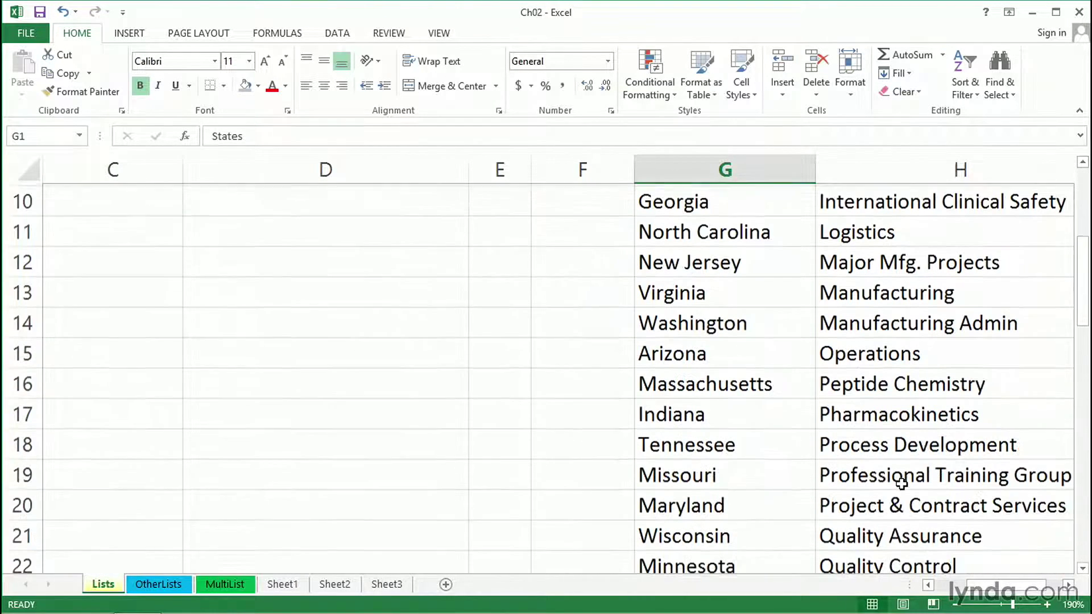
{"action": "scroll", "coordinate": [906, 477], "scroll_direction": "down", "scroll_amount": 1}
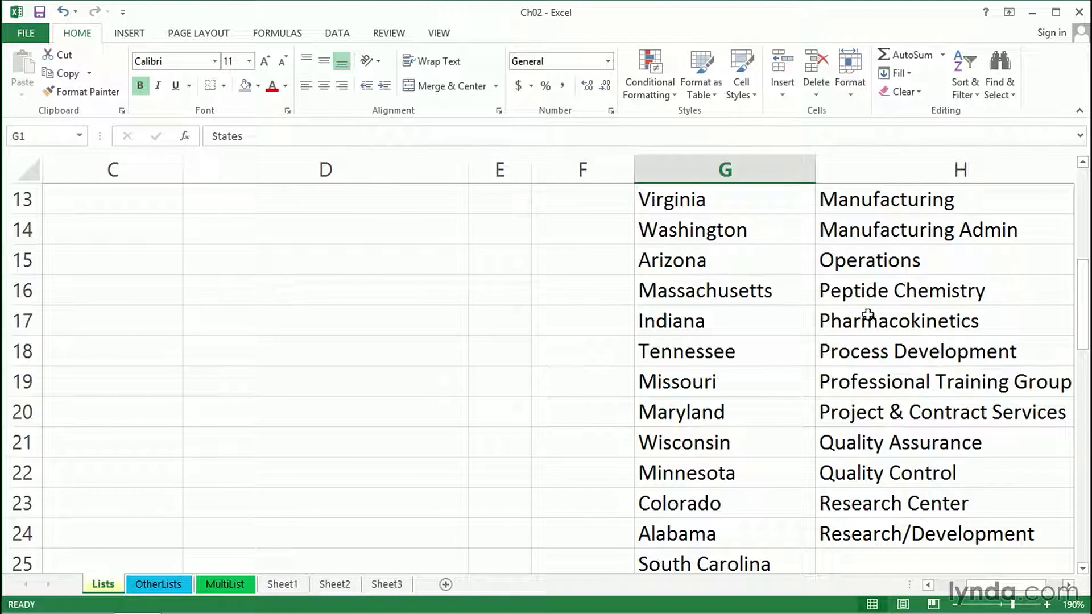
{"action": "scroll", "coordinate": [902, 347], "scroll_direction": "up", "scroll_amount": 2}
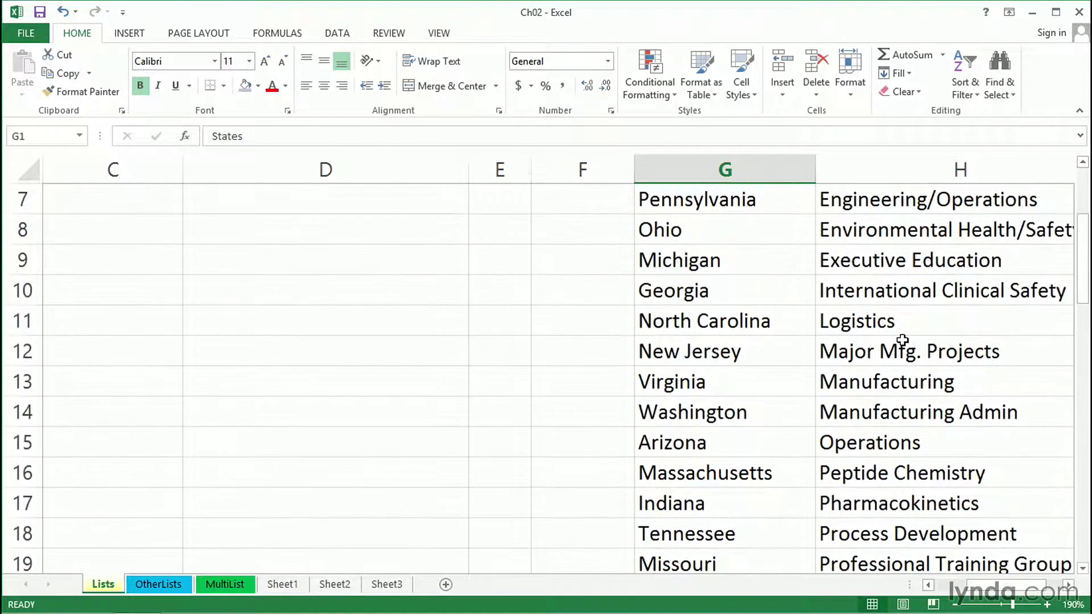
{"action": "scroll", "coordinate": [902, 340], "scroll_direction": "down", "scroll_amount": 3}
{"action": "scroll", "coordinate": [902, 340], "scroll_direction": "down", "scroll_amount": 1}
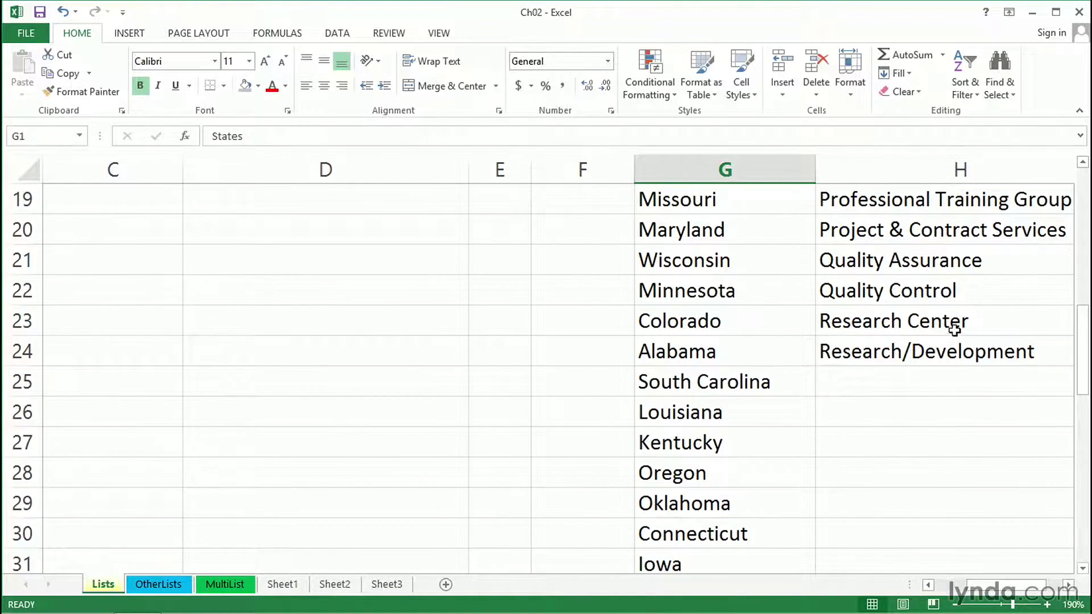
{"action": "scroll", "coordinate": [956, 320], "scroll_direction": "up", "scroll_amount": 6}
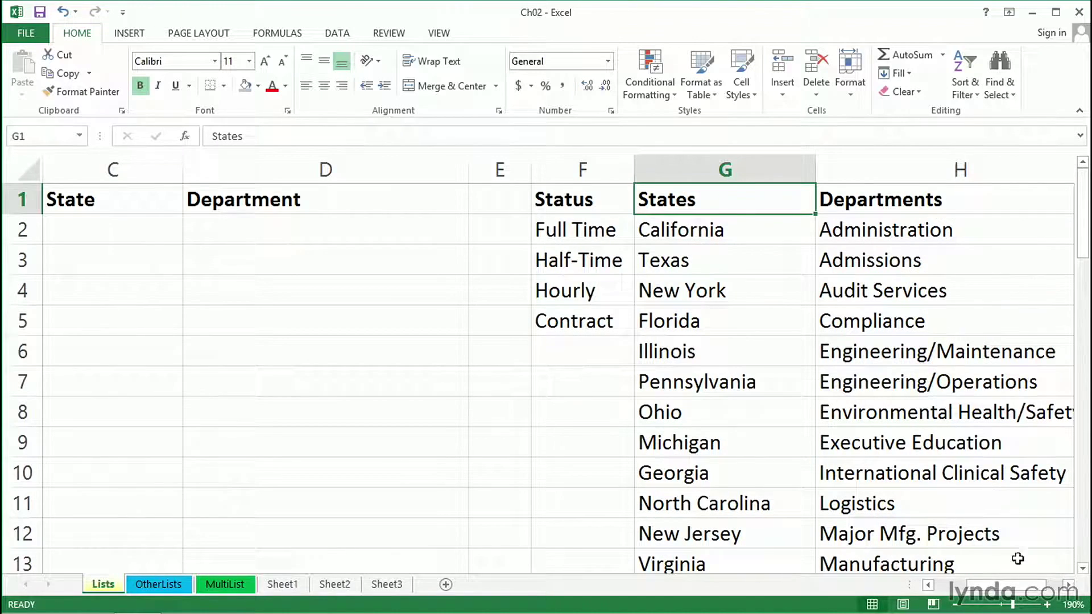
{"action": "mouse_move", "coordinate": [1001, 594]}
{"action": "left_mouse_down"}
{"action": "mouse_move", "coordinate": [966, 588]}
{"action": "mouse_move", "coordinate": [983, 585]}
{"action": "left_mouse_up"}
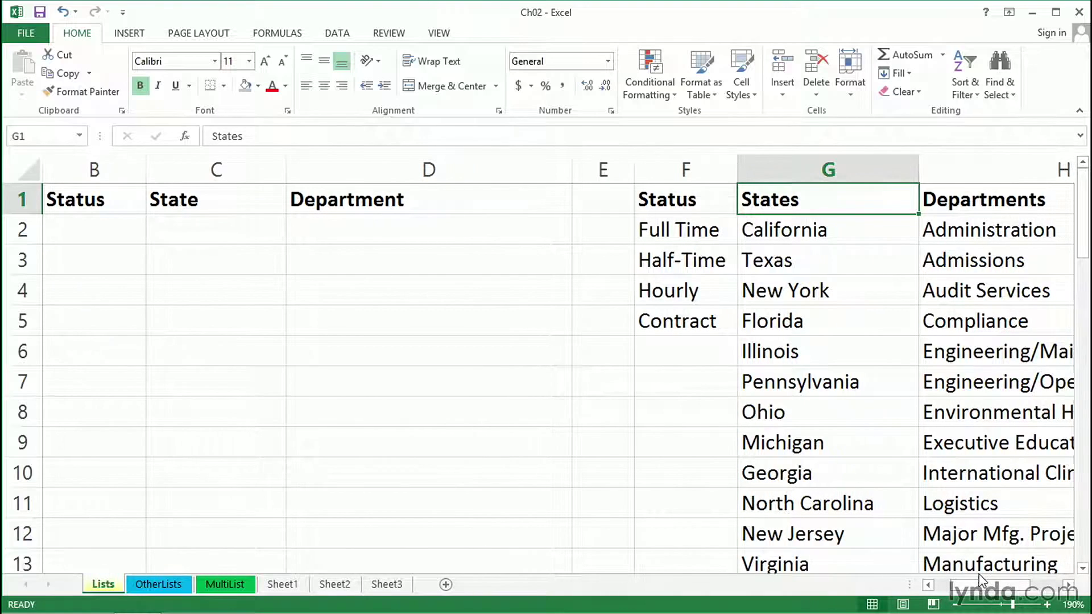
{"action": "left_click_drag", "start_coordinate": [687, 227], "coordinate": [687, 309]}
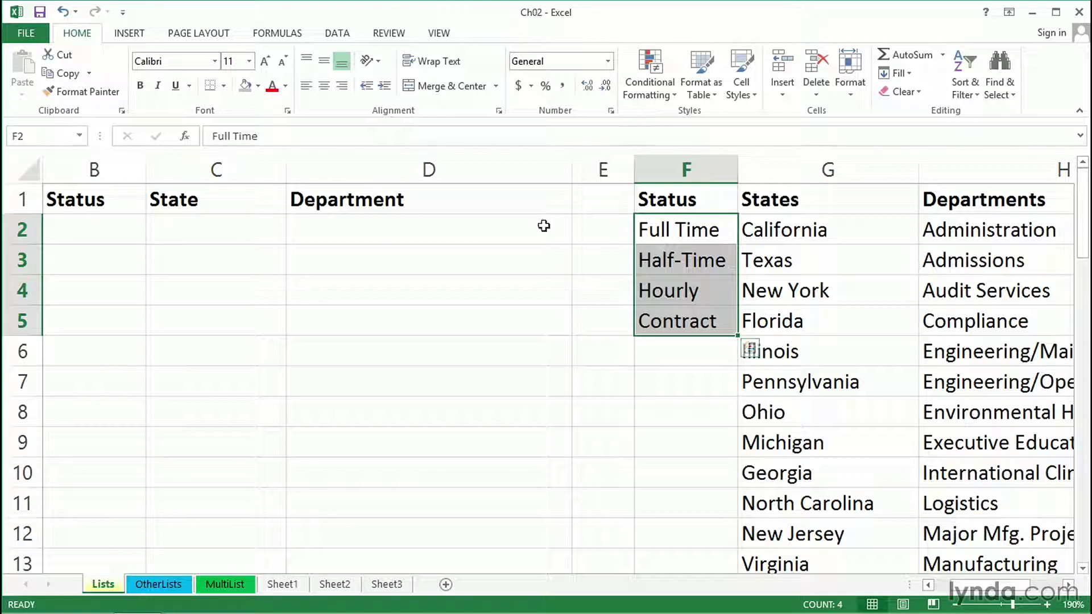
{"action": "left_click", "coordinate": [107, 169]}
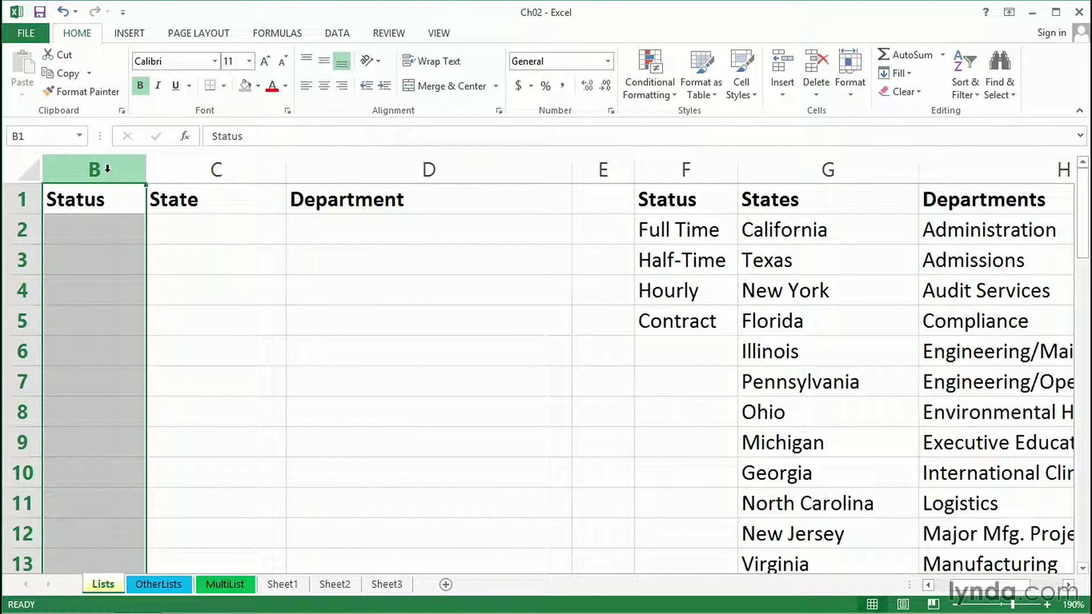
Give column B a List data validation with source $F$2:$F$5
{"action": "left_click", "coordinate": [342, 34]}
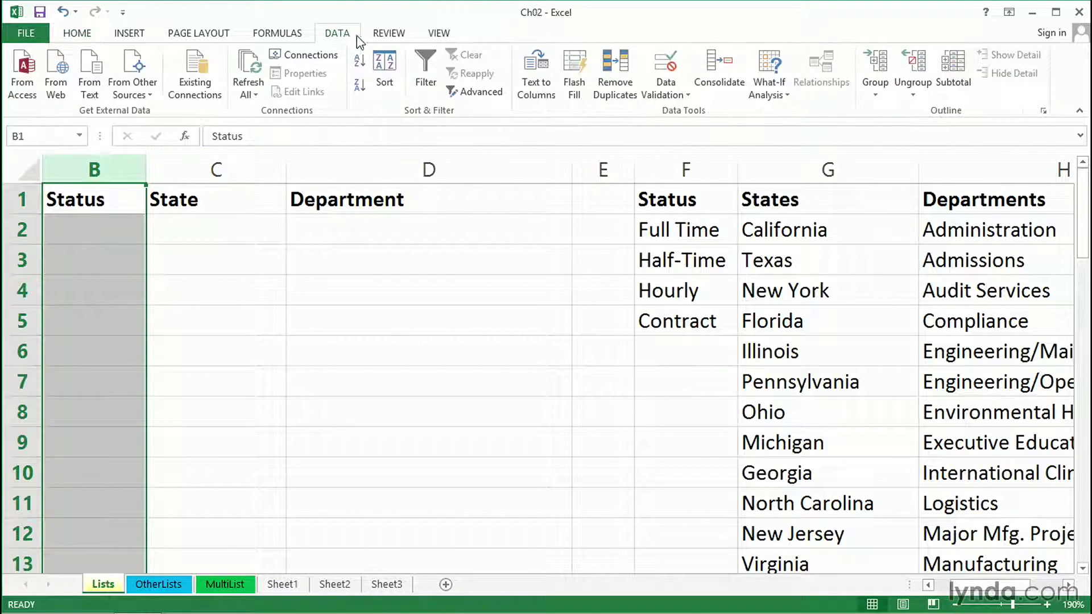
{"action": "left_click", "coordinate": [661, 73]}
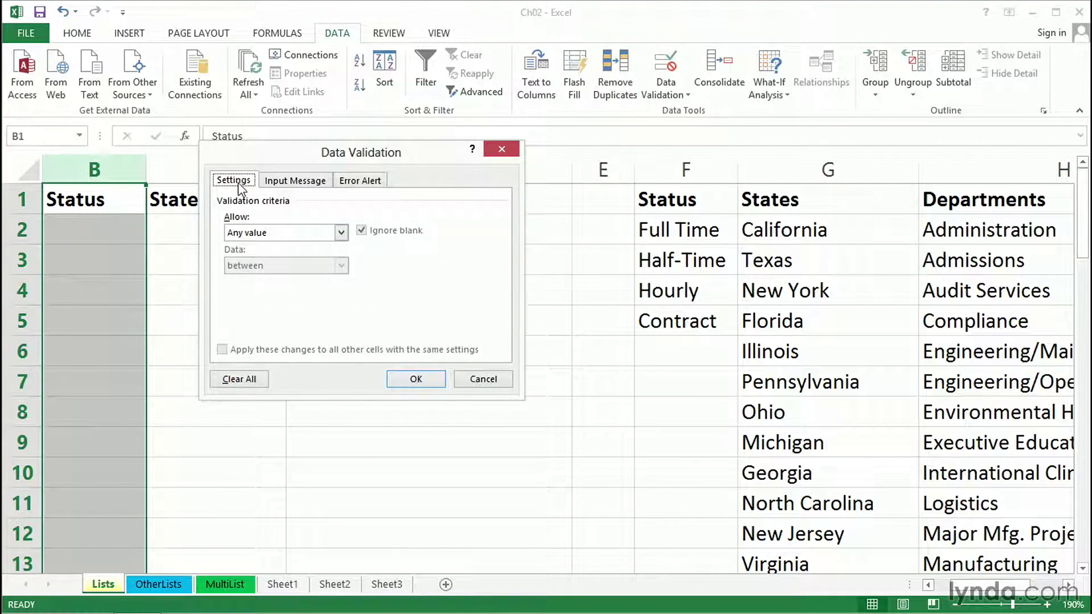
{"action": "left_click", "coordinate": [341, 234]}
{"action": "left_click", "coordinate": [249, 278]}
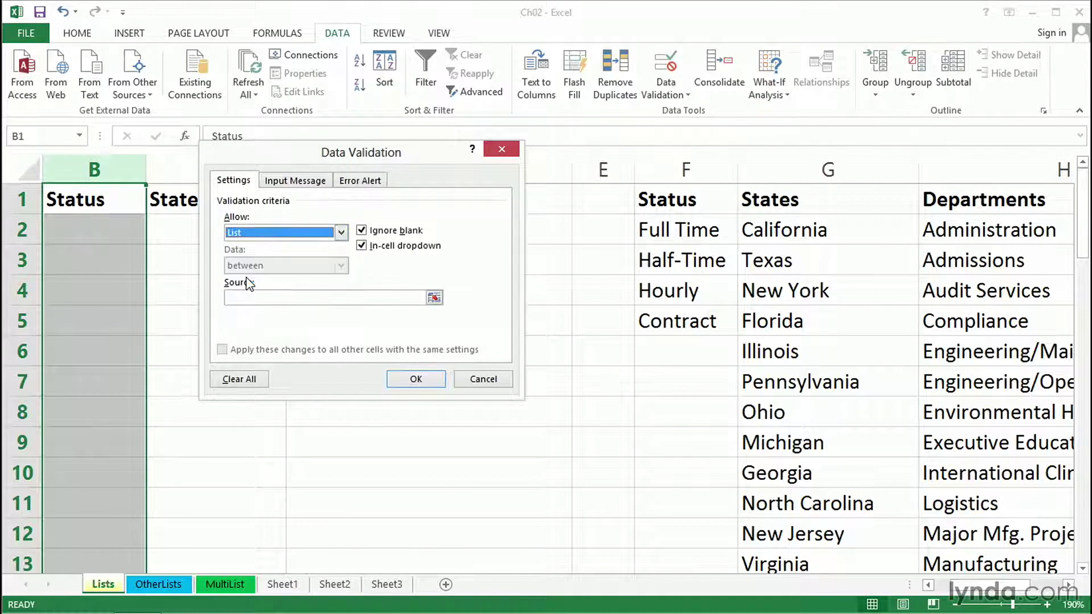
{"action": "left_click", "coordinate": [249, 296]}
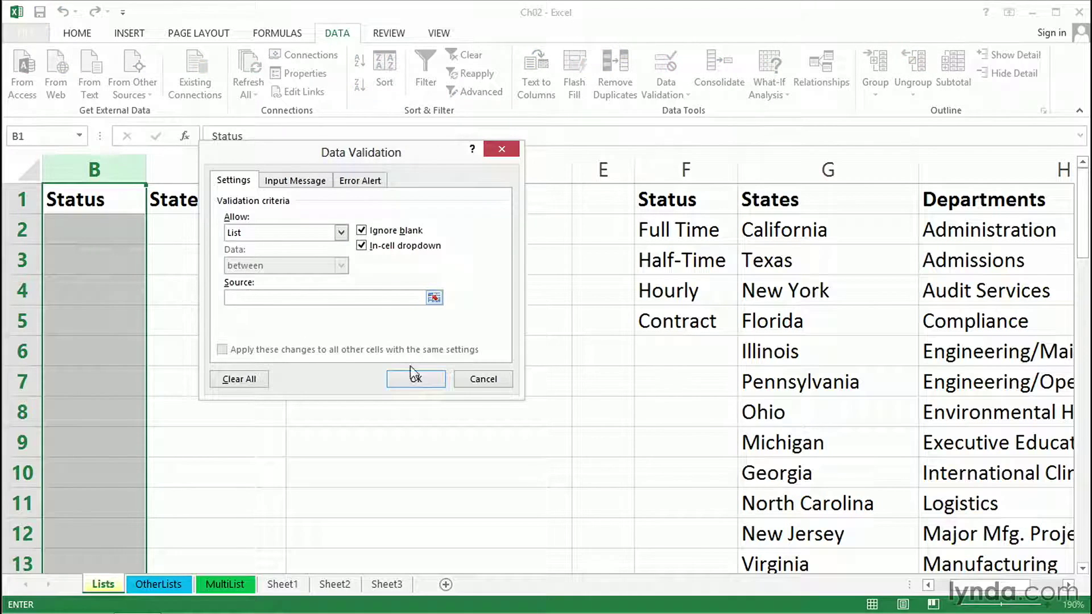
{"action": "left_click_drag", "start_coordinate": [691, 232], "coordinate": [691, 320]}
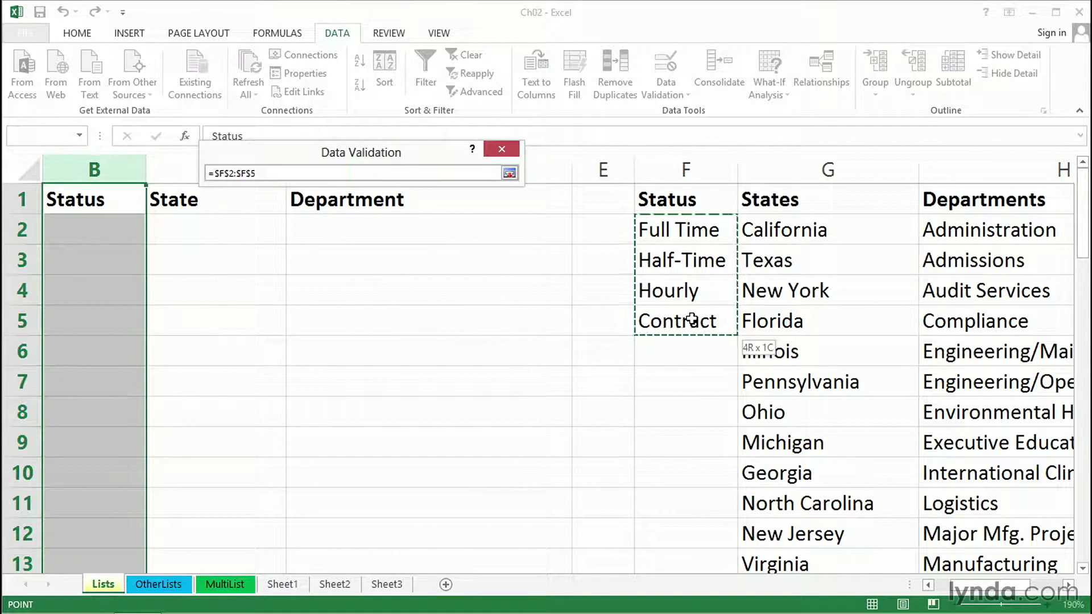
{"action": "left_click_drag", "start_coordinate": [692, 320], "coordinate": [692, 320]}
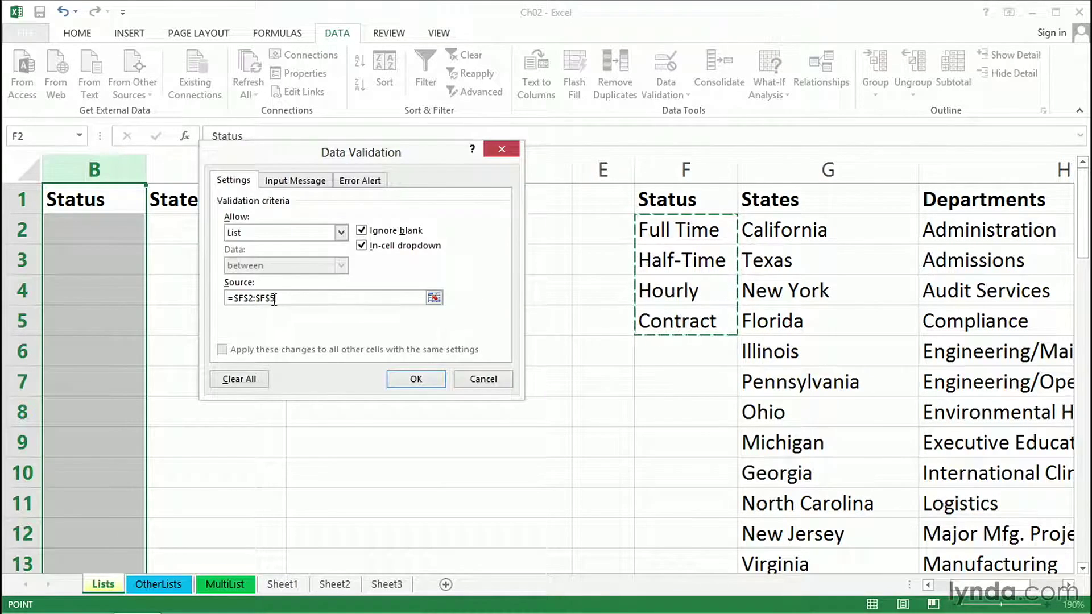
{"action": "left_click", "coordinate": [408, 381]}
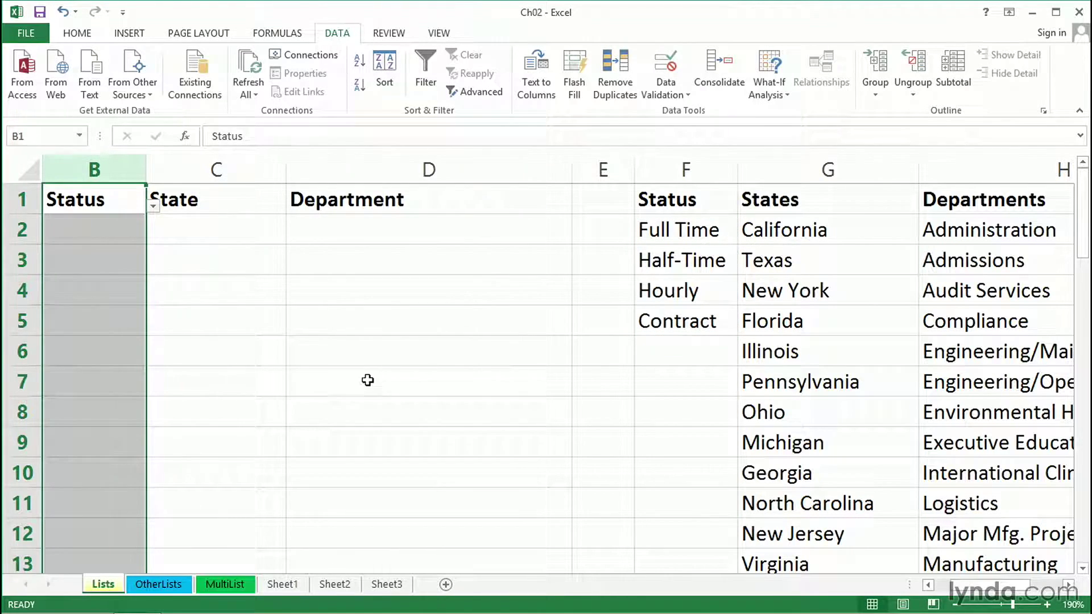
{"action": "left_click", "coordinate": [118, 236]}
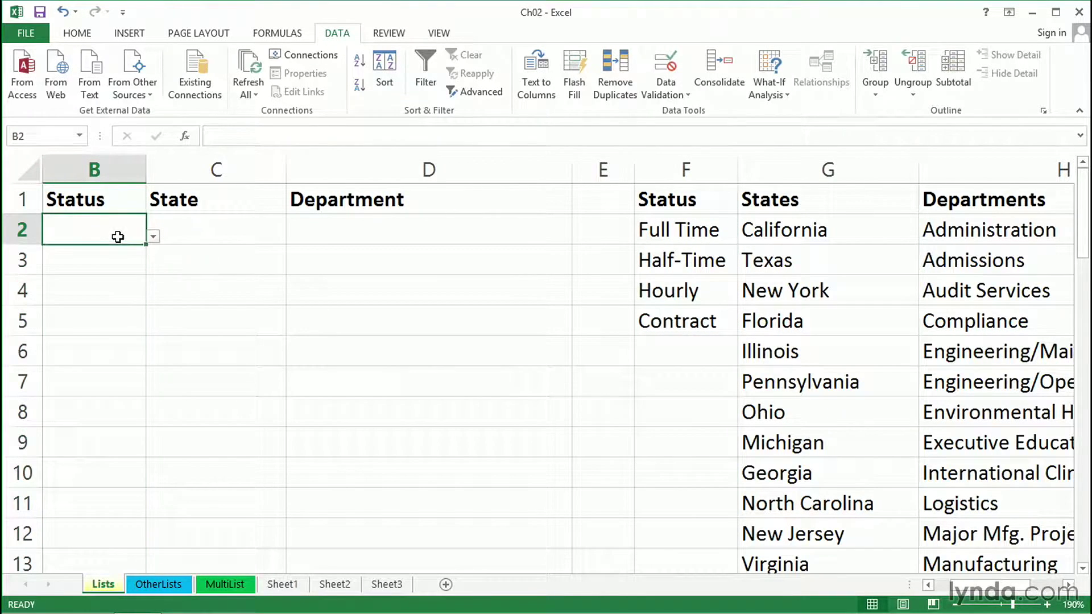
{"action": "left_click", "coordinate": [153, 236]}
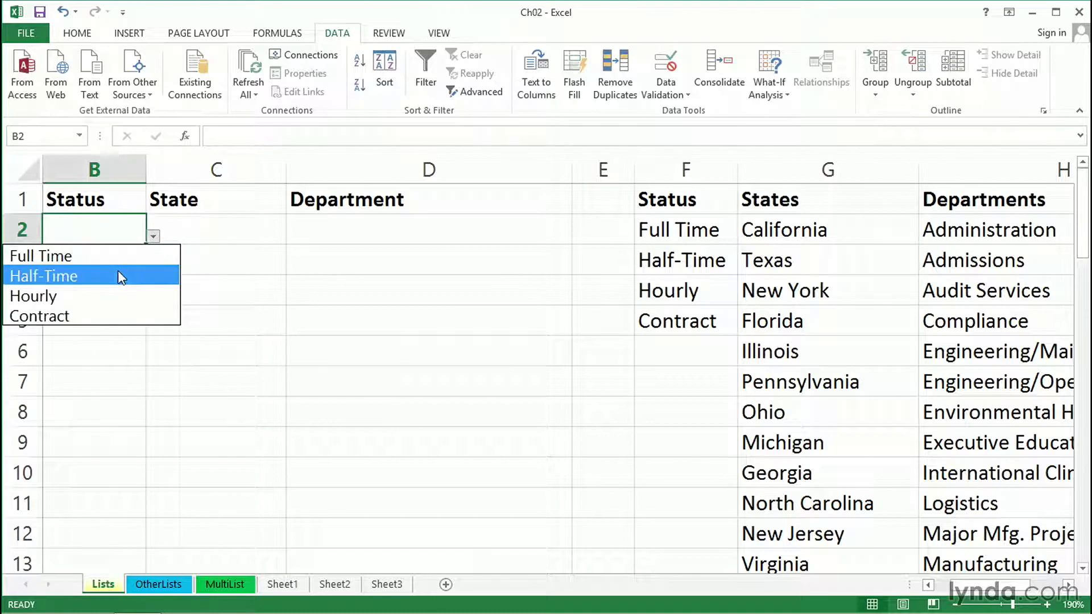
{"action": "left_click", "coordinate": [118, 271]}
{"action": "left_click", "coordinate": [127, 264]}
{"action": "left_click", "coordinate": [152, 269]}
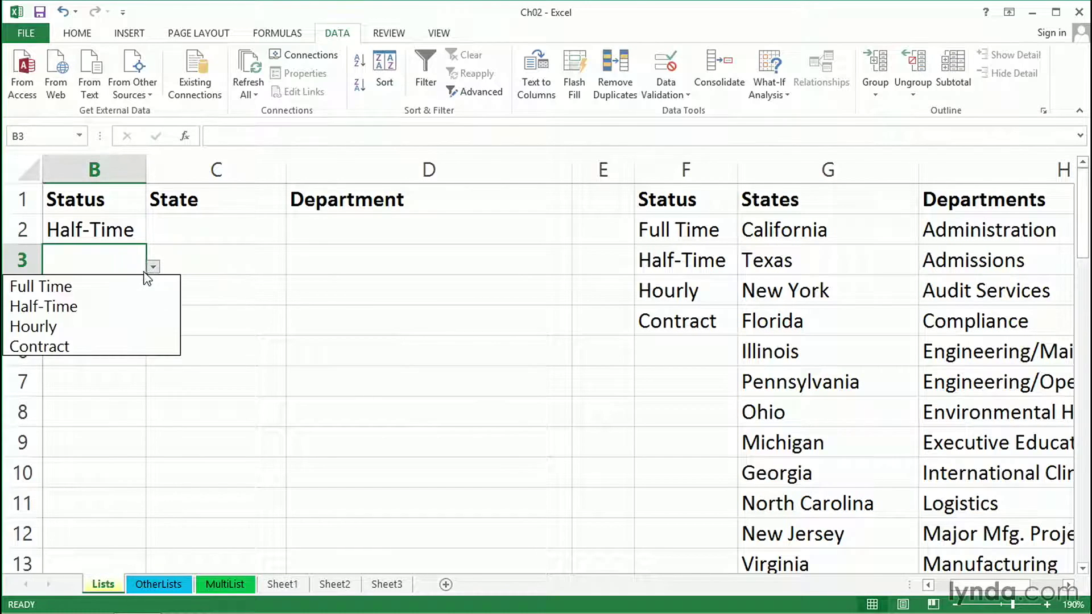
{"action": "left_click", "coordinate": [132, 279]}
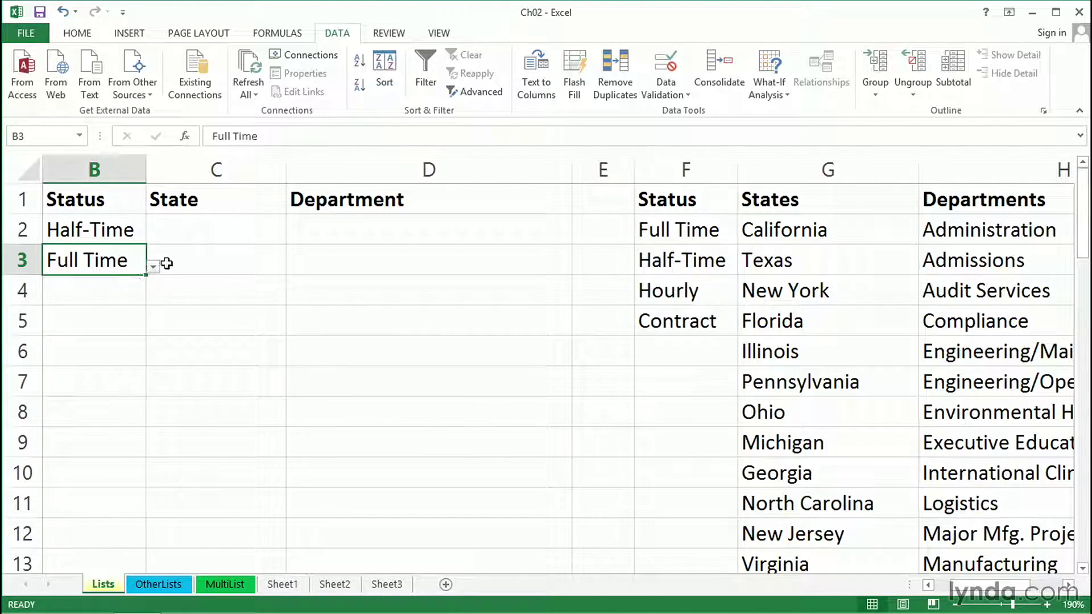
{"action": "key", "text": "Return"}
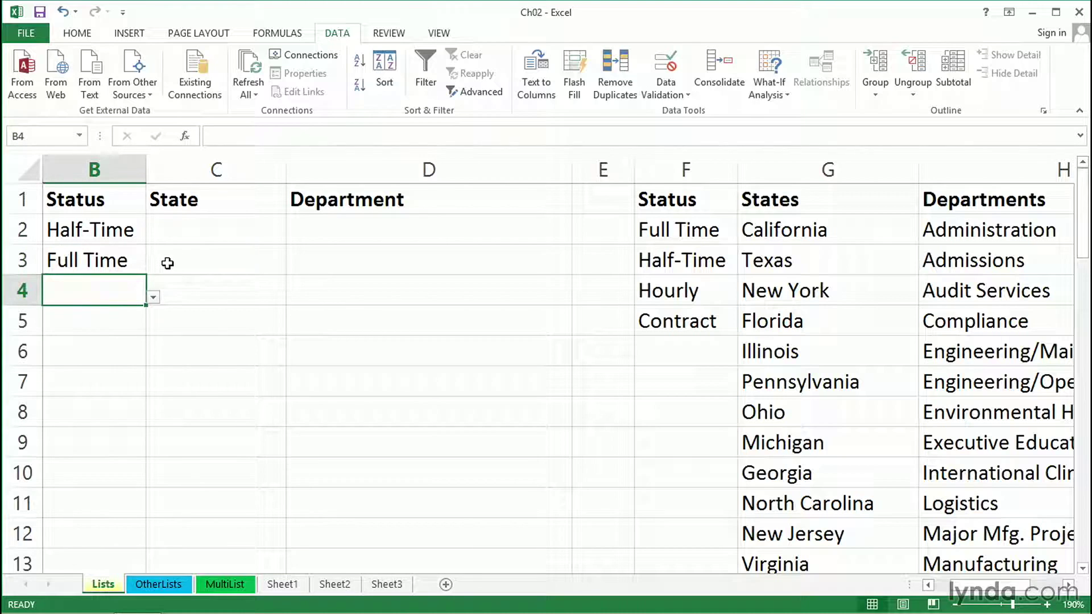
{"action": "key", "text": "alt+Down"}
{"action": "key", "text": "Down"}
{"action": "key", "text": "Down"}
{"action": "key", "text": "Down"}
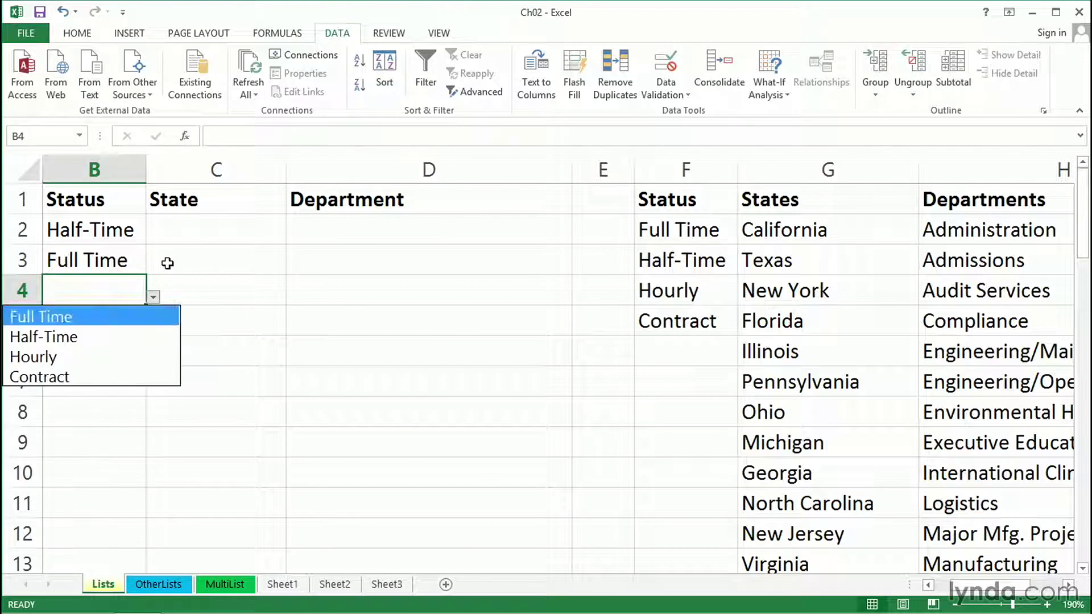
{"action": "key", "text": "Down"}
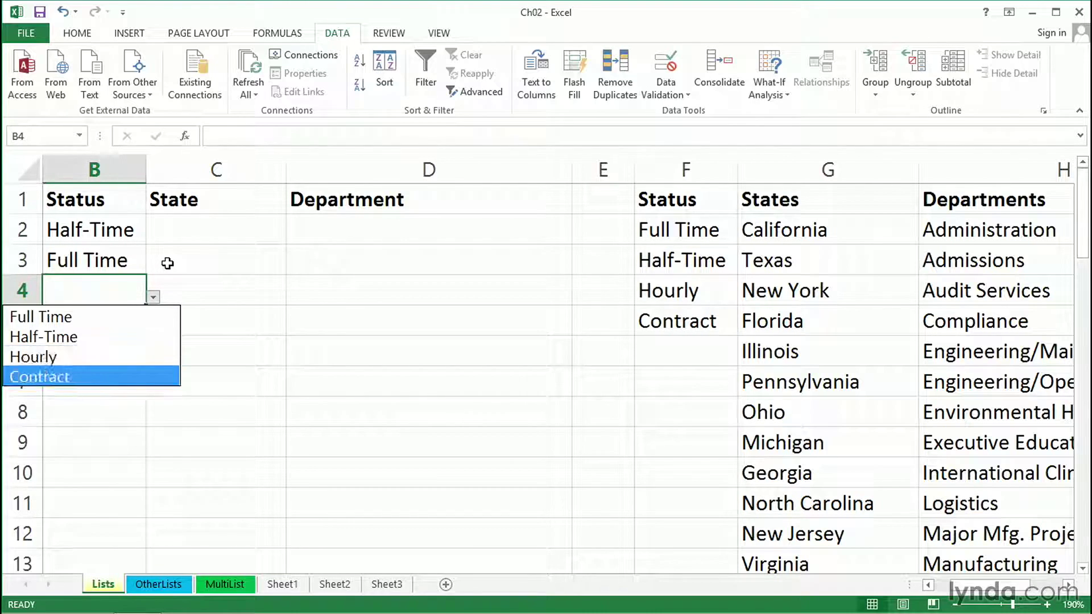
{"action": "key", "text": "Return"}
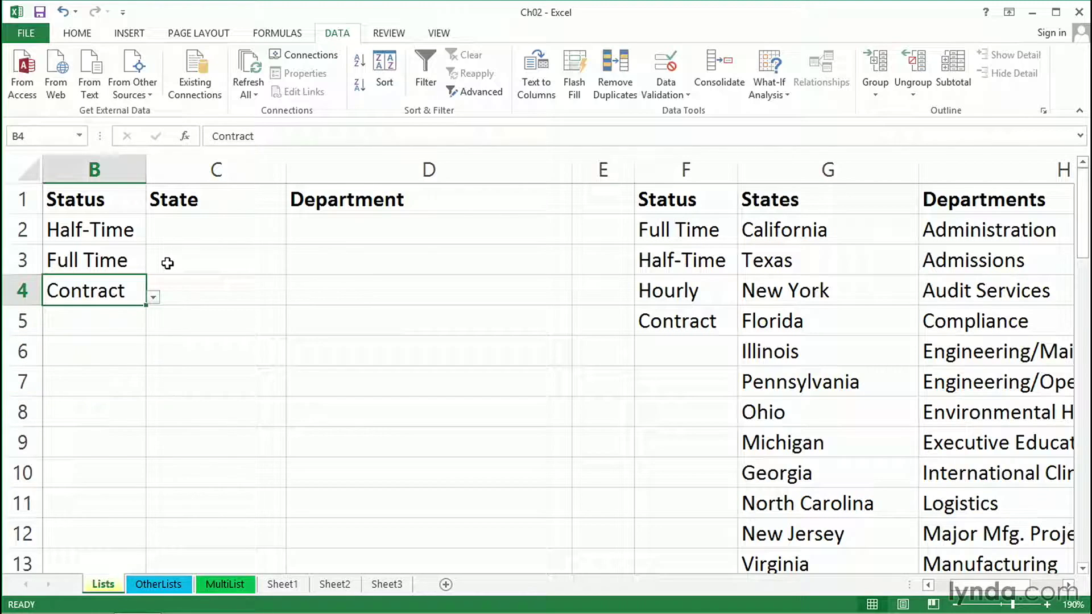
{"action": "key", "text": "Return"}
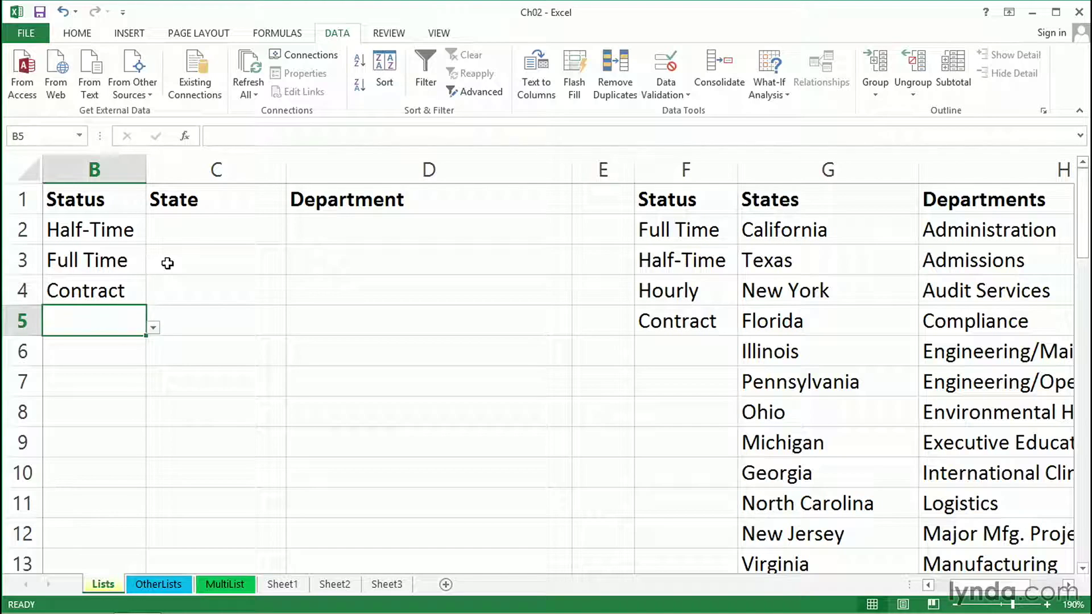
{"action": "type", "text": "Half-Time"}
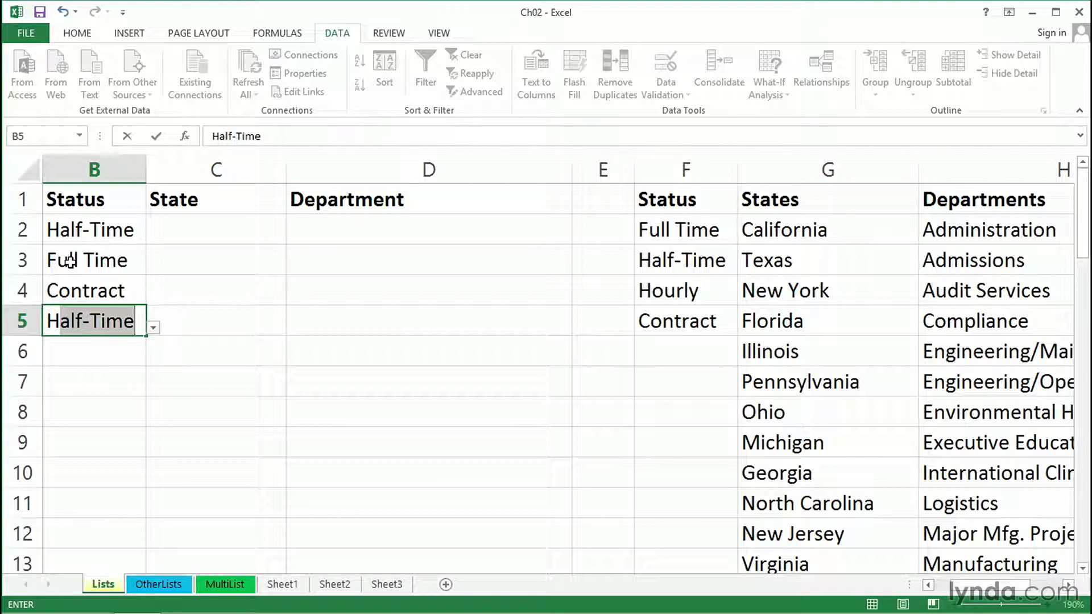
{"action": "key", "text": "Escape"}
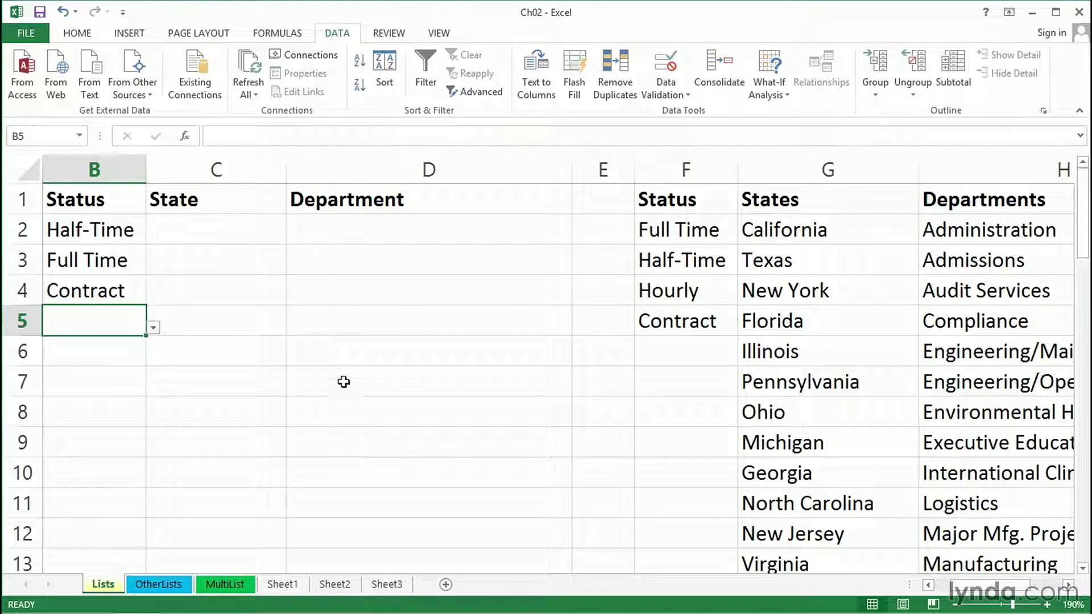
{"action": "left_click", "coordinate": [226, 202]}
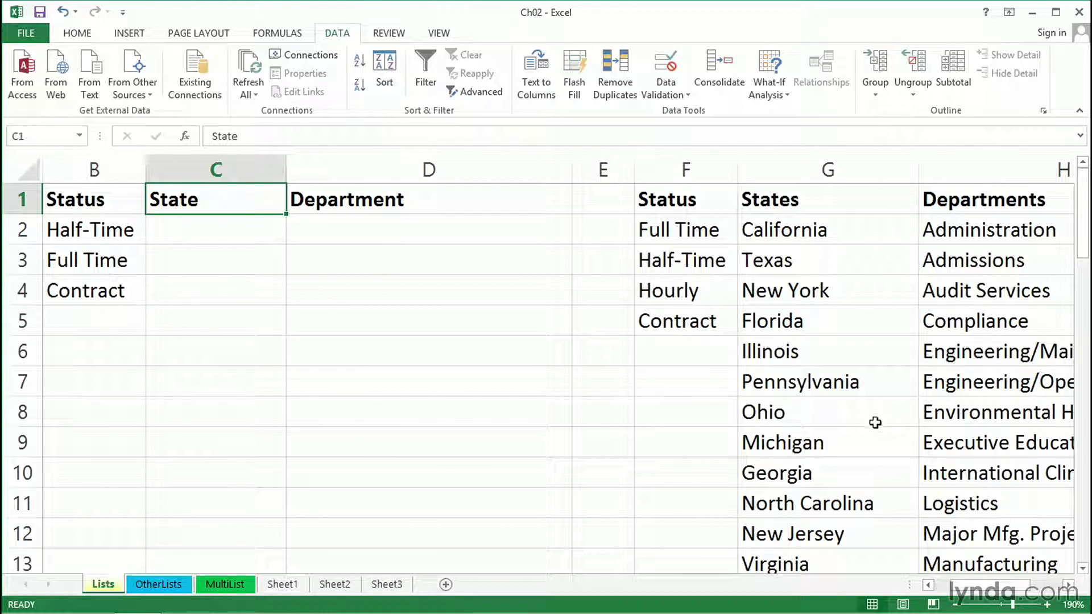
{"action": "left_click", "coordinate": [237, 169]}
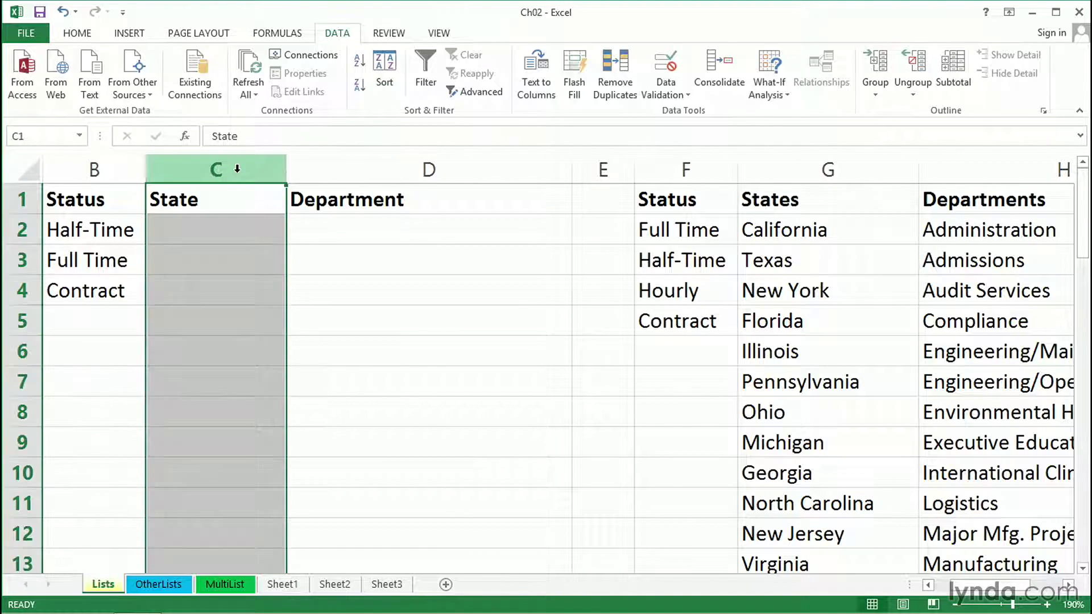
Give column C a List data validation sourced from the states in $G$2:$G$52
{"action": "left_click", "coordinate": [668, 70]}
{"action": "left_click", "coordinate": [340, 233]}
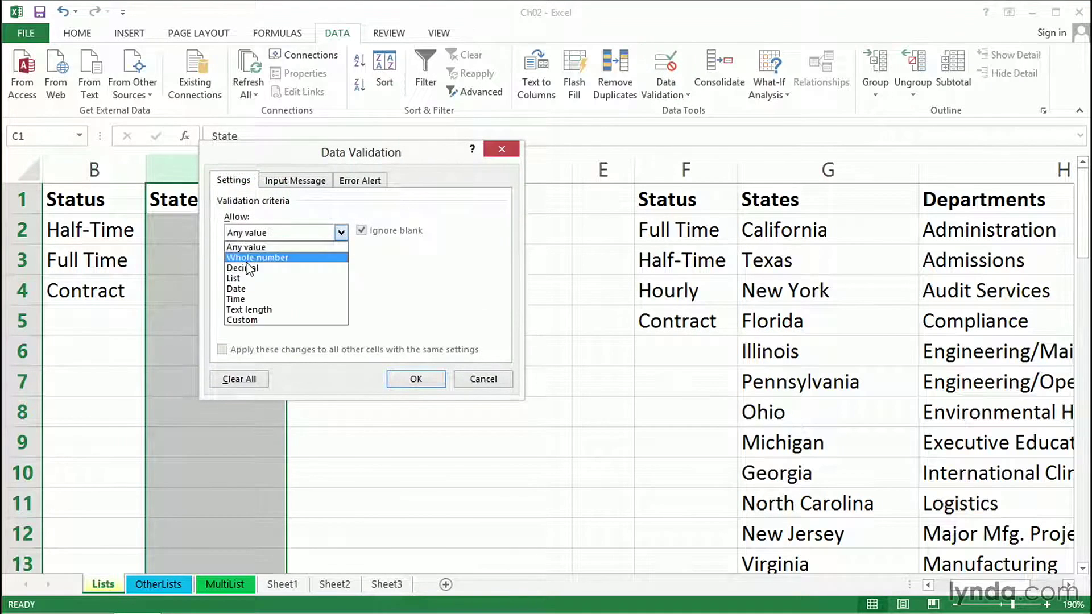
{"action": "left_click", "coordinate": [241, 279]}
{"action": "left_click", "coordinate": [319, 296]}
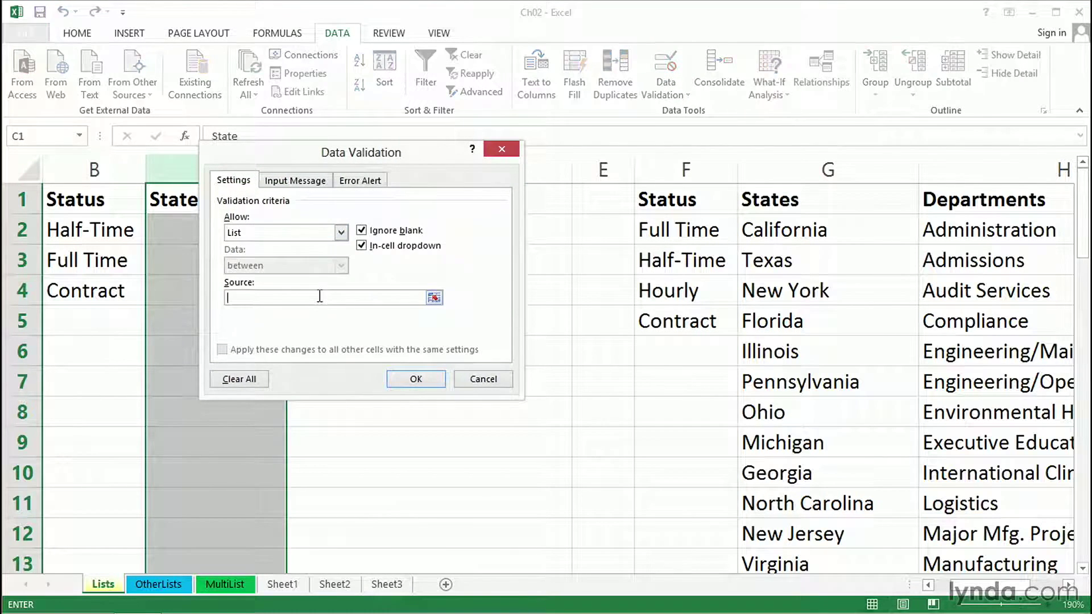
{"action": "left_click_drag", "start_coordinate": [808, 230], "coordinate": [829, 504]}
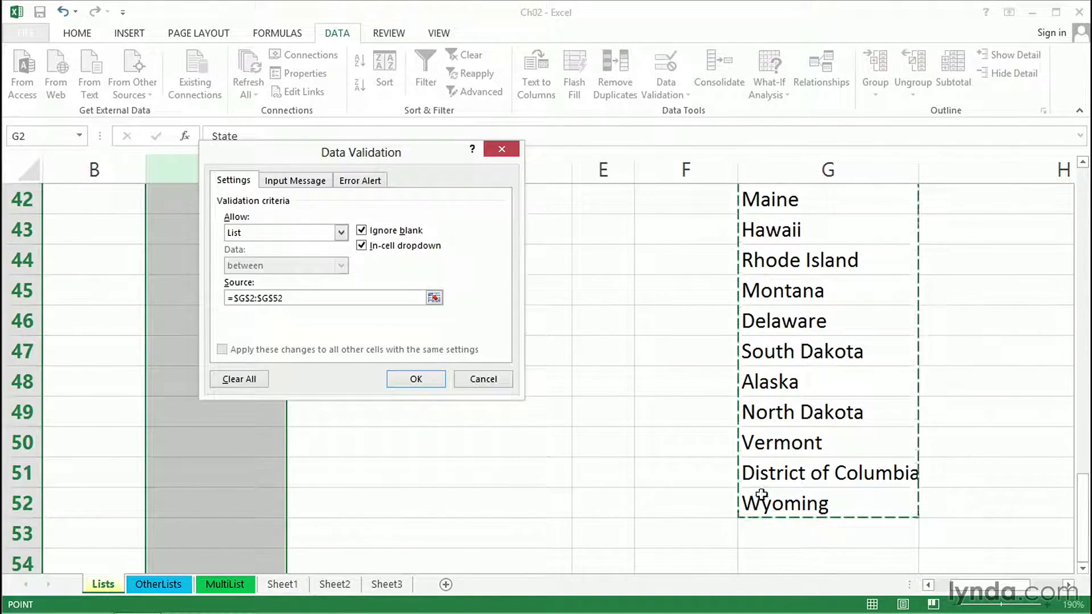
{"action": "left_click", "coordinate": [416, 378]}
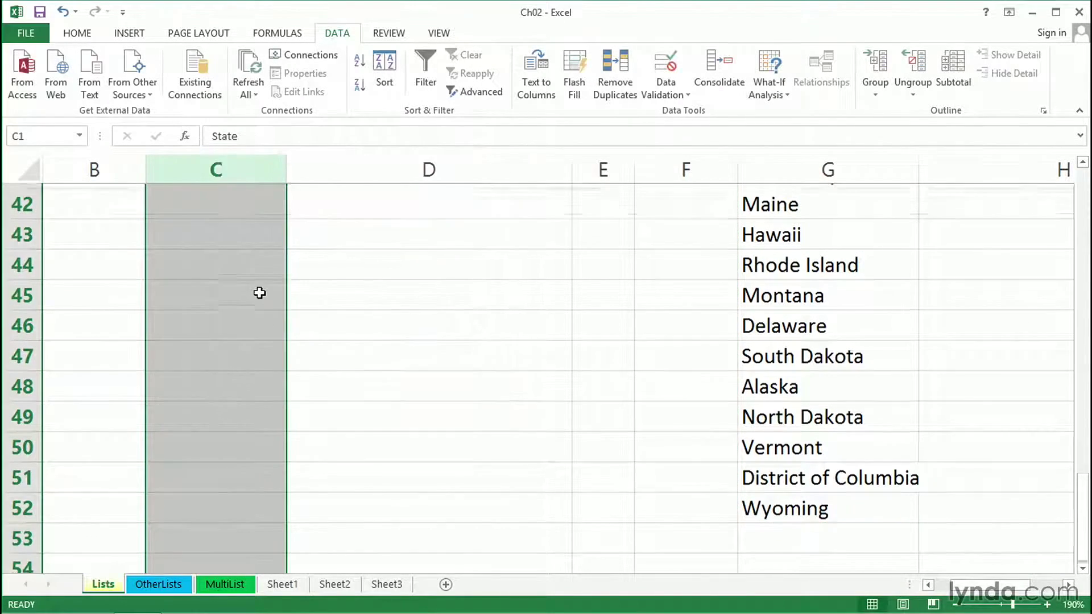
{"action": "scroll", "coordinate": [262, 273], "scroll_direction": "up", "scroll_amount": 14}
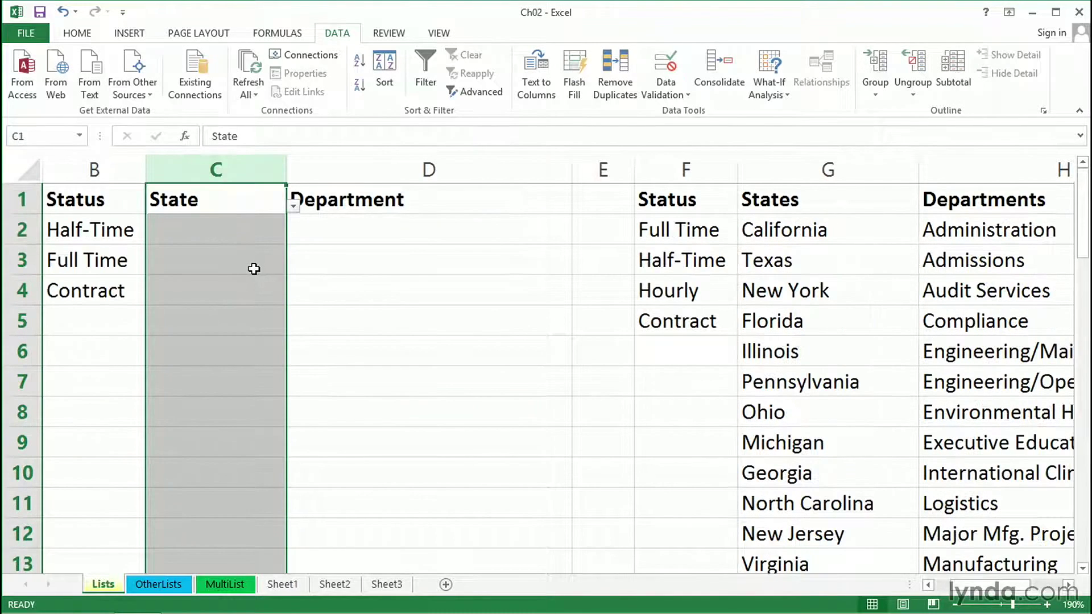
Pick California in C2 and New York in C3 from their drop-down lists
{"action": "left_click", "coordinate": [236, 230]}
{"action": "left_click", "coordinate": [293, 238]}
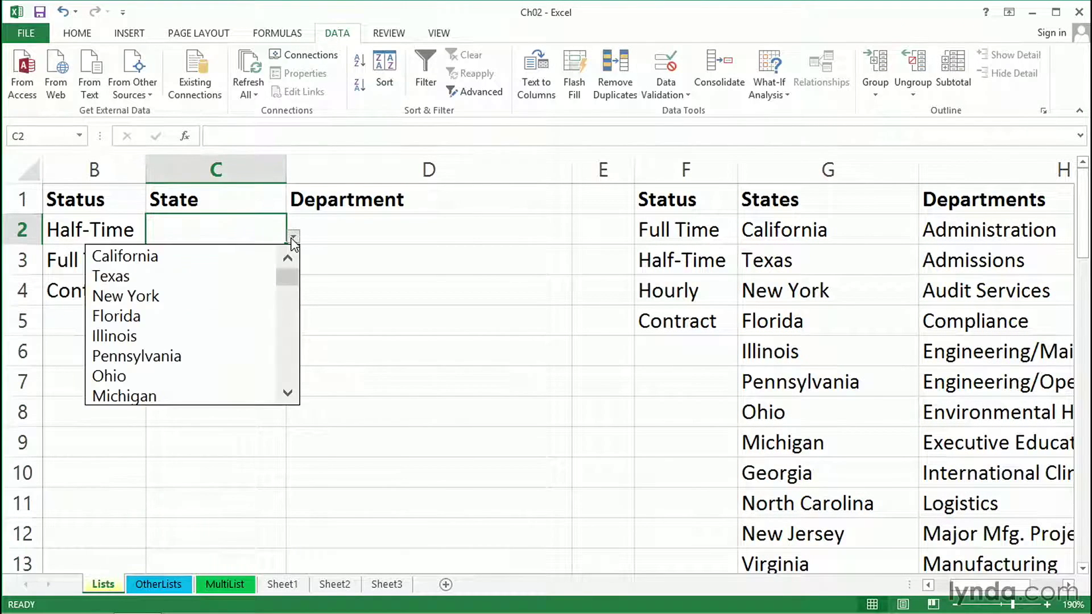
{"action": "left_click", "coordinate": [179, 253]}
{"action": "left_click", "coordinate": [224, 260]}
{"action": "left_click", "coordinate": [293, 266]}
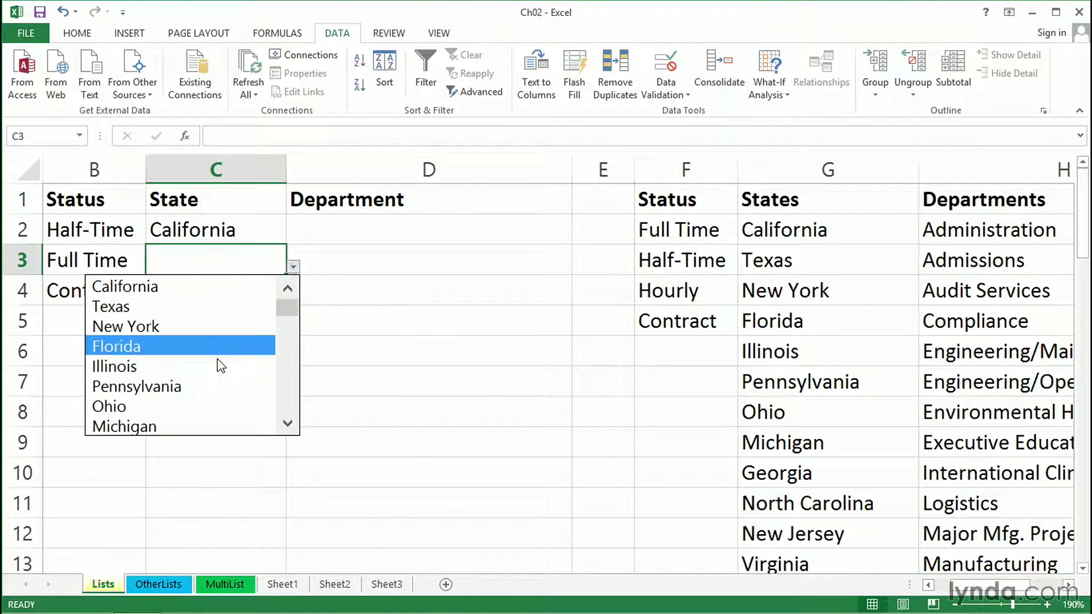
{"action": "left_click", "coordinate": [185, 326]}
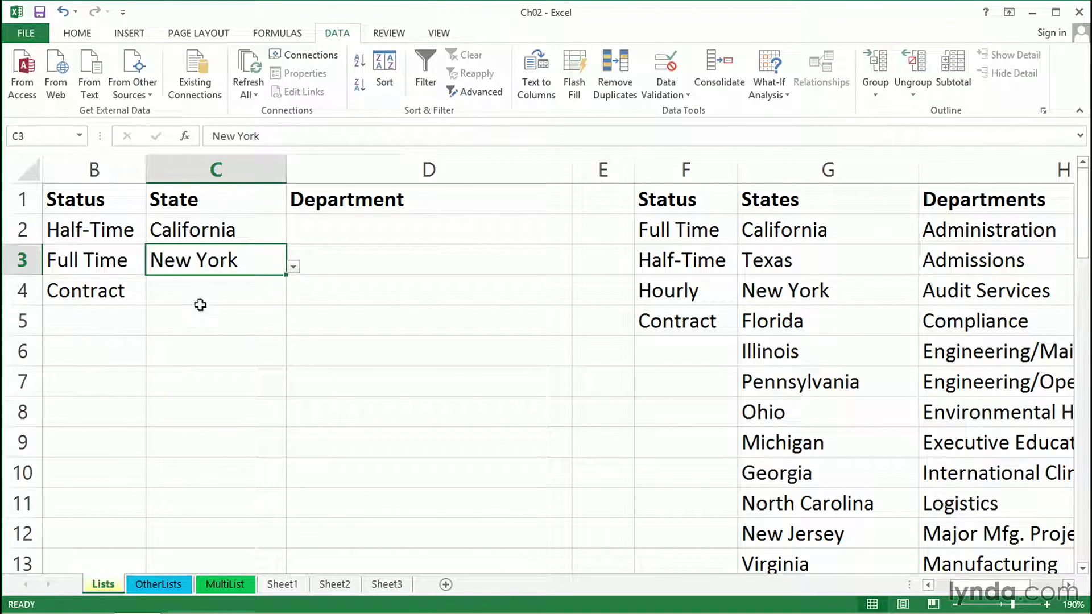
Enter Minnesota in C4 from the Alt+Down list, then select Department column D
{"action": "left_click", "coordinate": [210, 290]}
{"action": "key", "text": "alt+Down"}
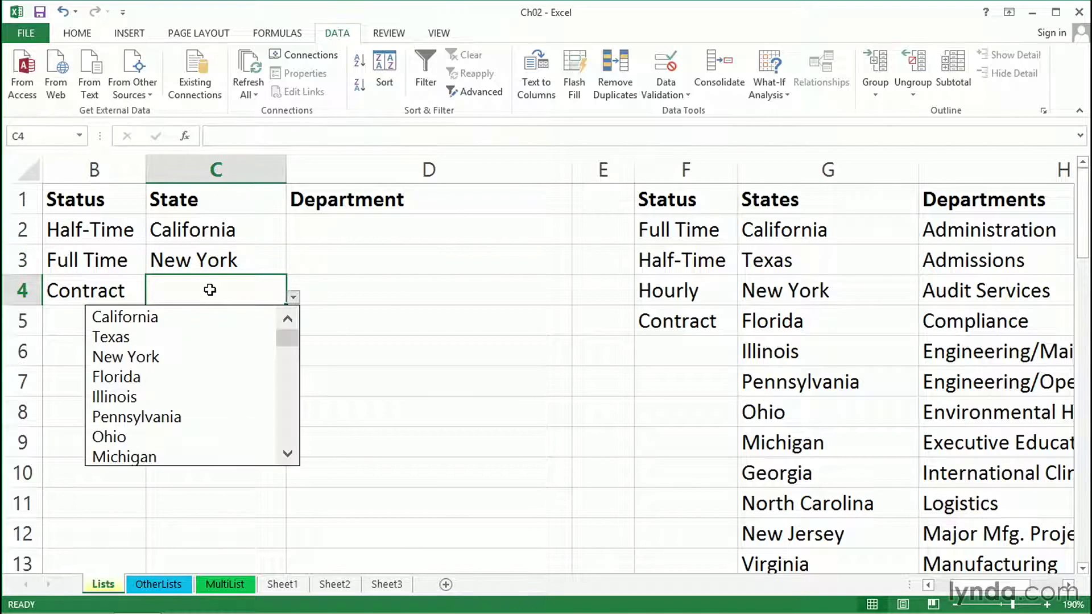
{"action": "key", "text": "Down"}
{"action": "key", "text": "Down"}
{"action": "key", "text": "Down"}
{"action": "key", "text": "Down"}
{"action": "key", "text": "Down"}
{"action": "key", "text": "Down"}
{"action": "key", "text": "Down"}
{"action": "key", "text": "Down"}
{"action": "key", "text": "Down"}
{"action": "key", "text": "Down"}
{"action": "key", "text": "Down"}
{"action": "key", "text": "Down"}
{"action": "key", "text": "Down"}
{"action": "key", "text": "Down"}
{"action": "key", "text": "Down"}
{"action": "key", "text": "Down"}
{"action": "key", "text": "Down"}
{"action": "key", "text": "Down"}
{"action": "key", "text": "Down"}
{"action": "key", "text": "Down"}
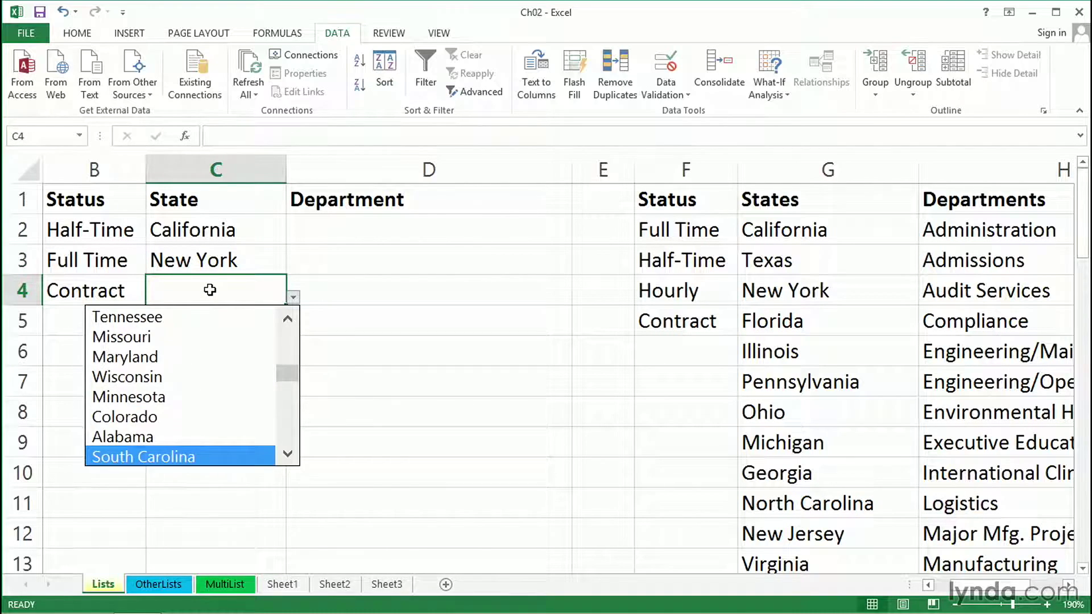
{"action": "key", "text": "Up"}
{"action": "key", "text": "Up"}
{"action": "key", "text": "Up"}
{"action": "key", "text": "Return"}
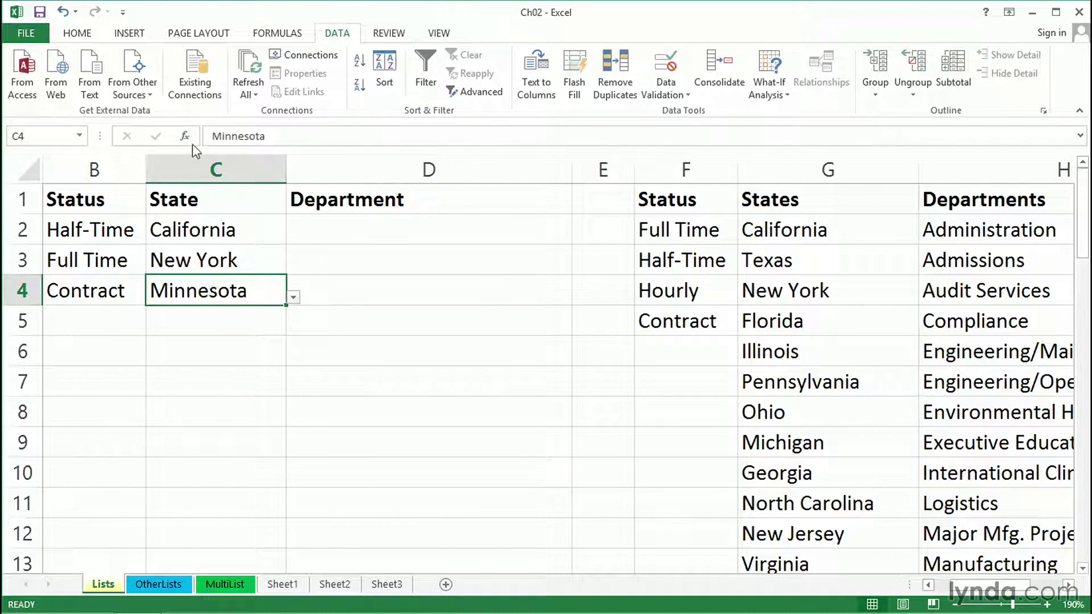
{"action": "left_click", "coordinate": [390, 168]}
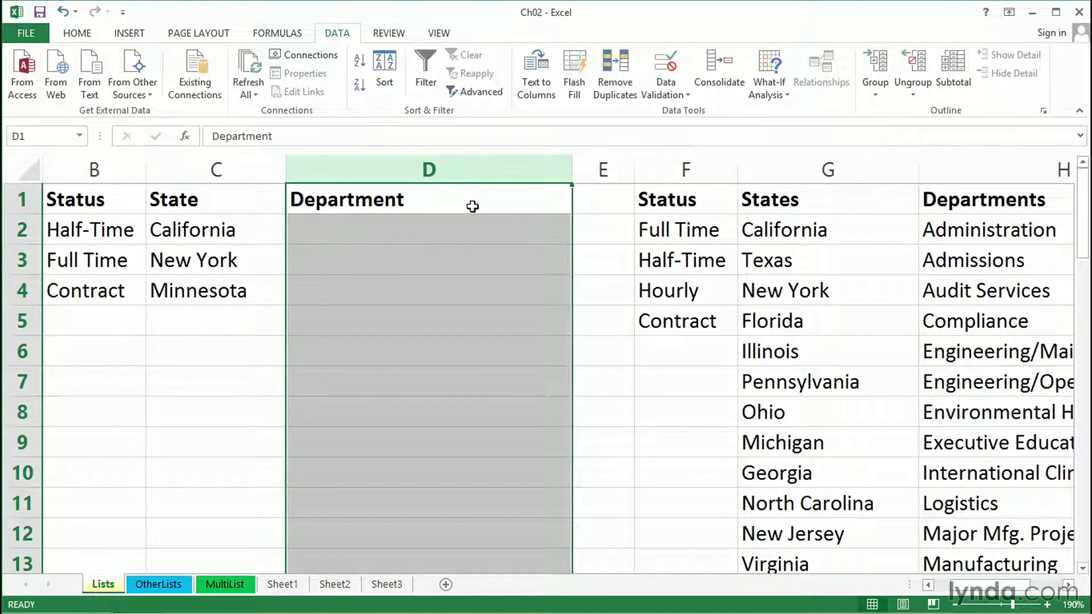
{"action": "left_click", "coordinate": [1068, 589]}
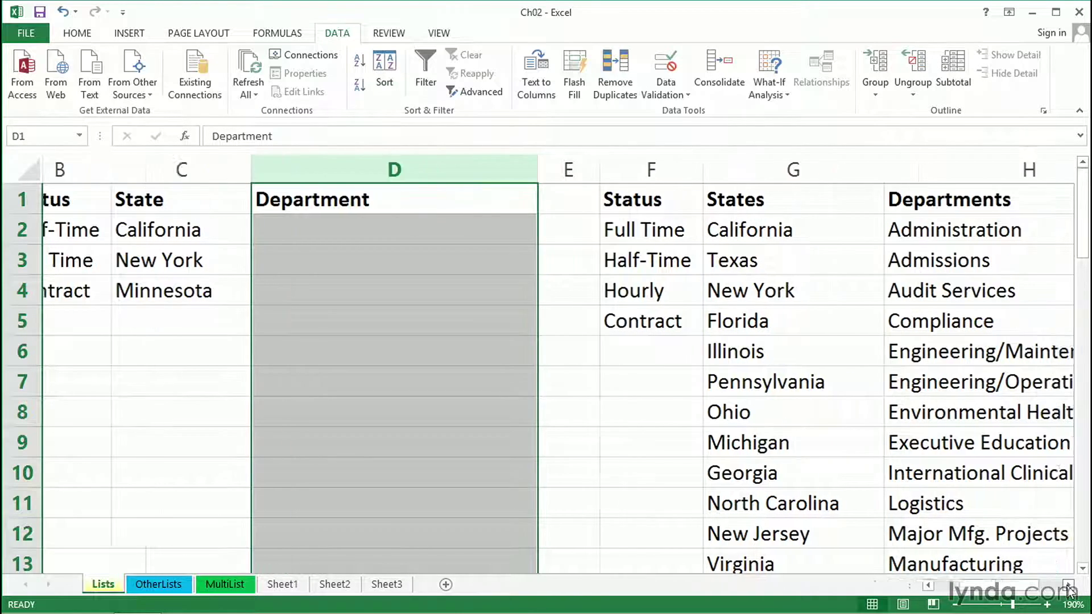
{"action": "left_click", "coordinate": [888, 411]}
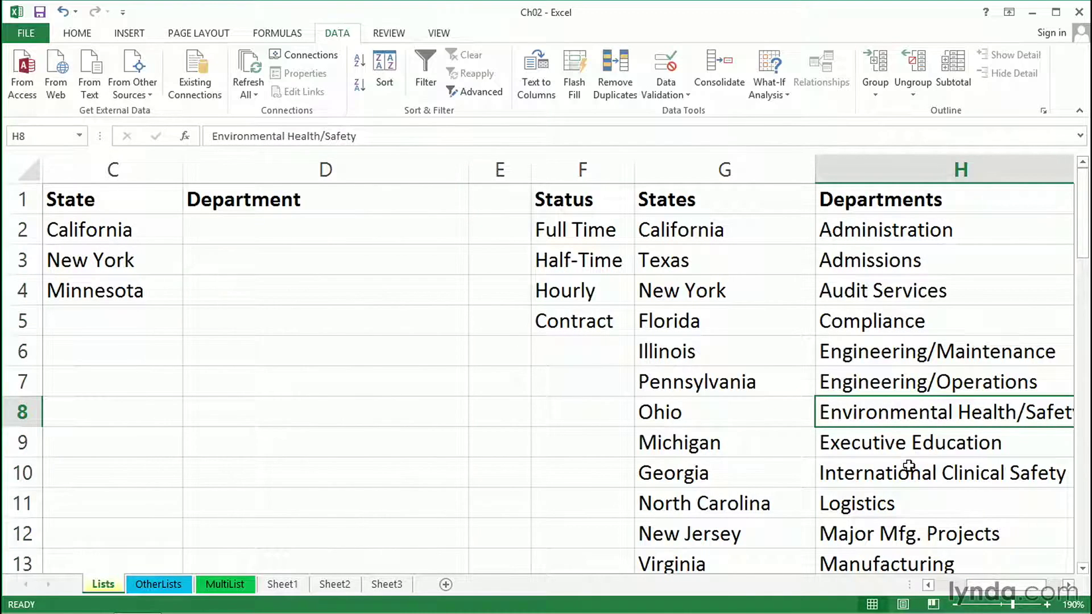
{"action": "scroll", "coordinate": [907, 466], "scroll_direction": "down", "scroll_amount": 1}
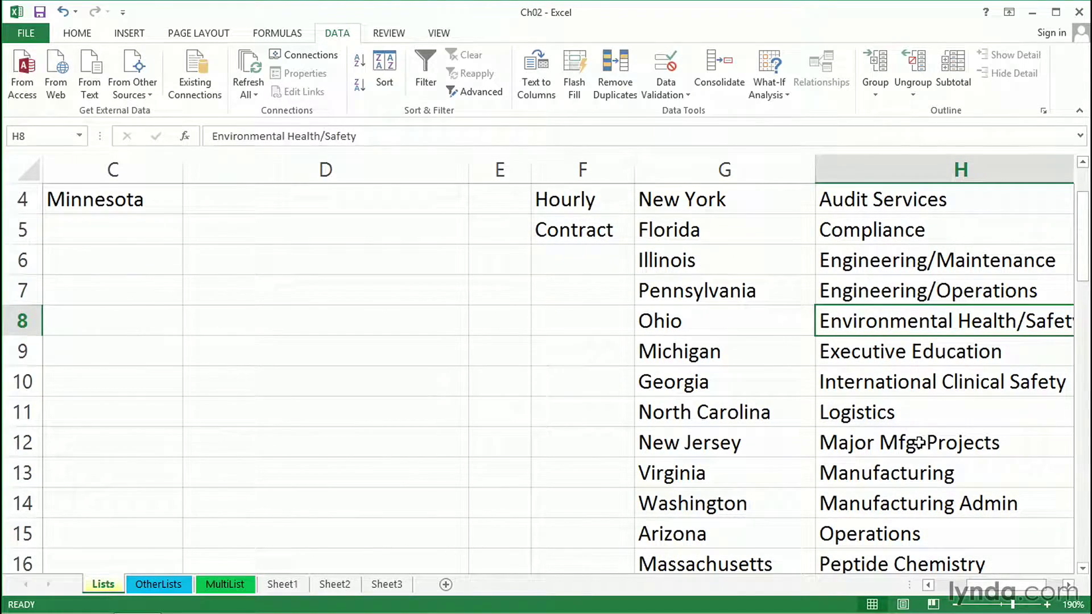
{"action": "scroll", "coordinate": [917, 443], "scroll_direction": "down", "scroll_amount": 2}
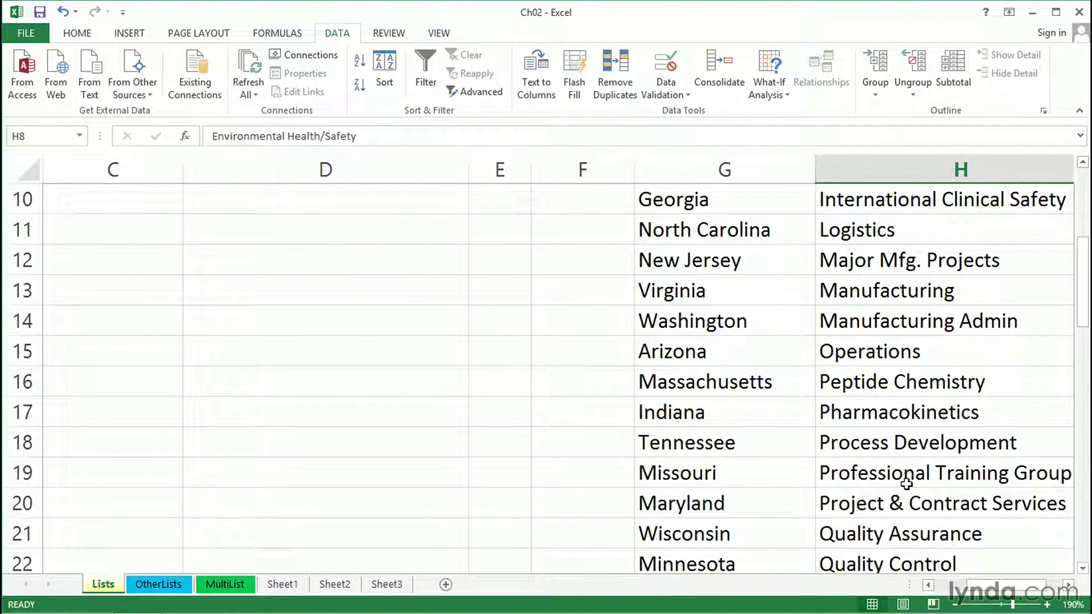
{"action": "left_click", "coordinate": [896, 505]}
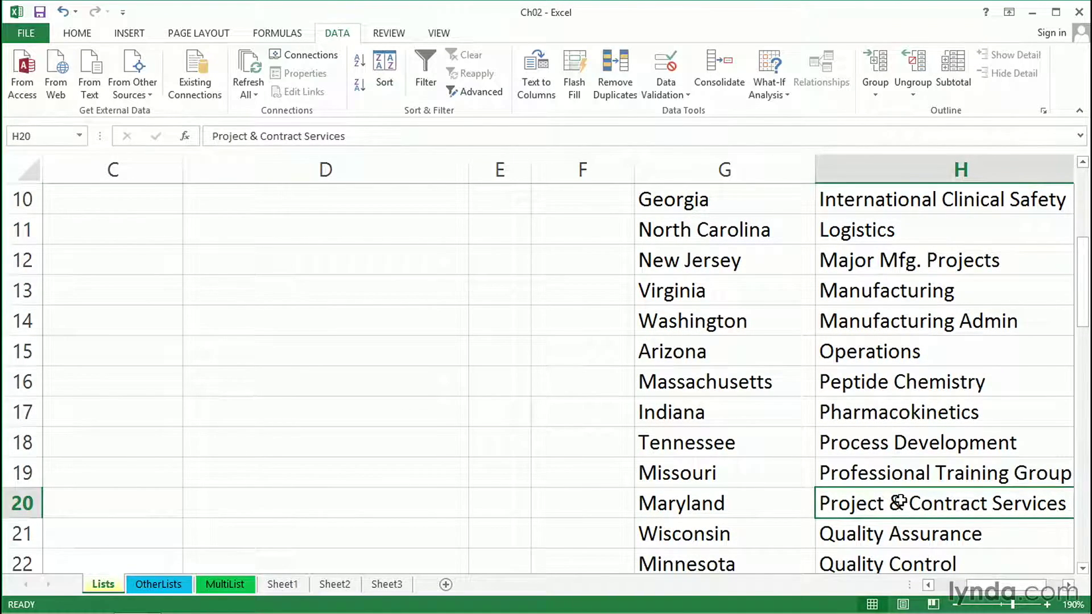
{"action": "scroll", "coordinate": [900, 501], "scroll_direction": "up", "scroll_amount": 3}
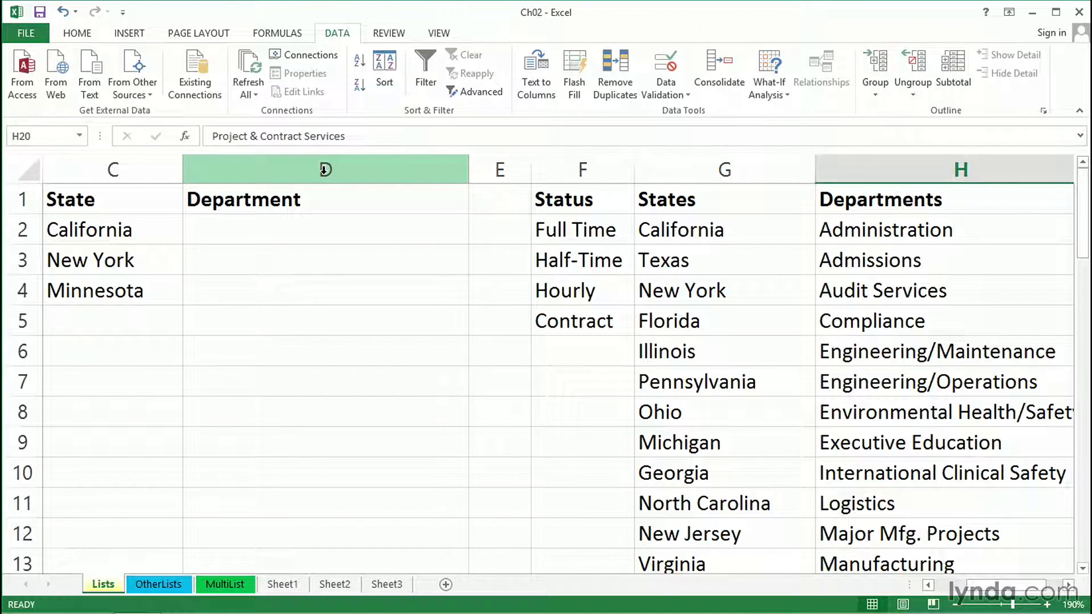
Give column D a List data validation sourced from the departments in $H$2:$H$24
{"action": "left_click", "coordinate": [324, 169]}
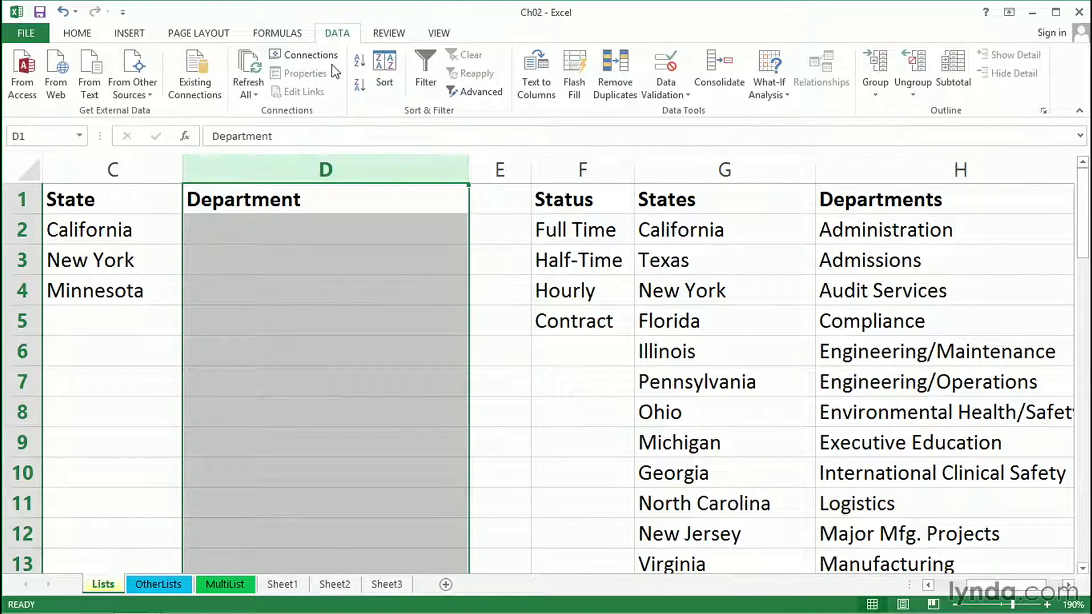
{"action": "left_click", "coordinate": [665, 65]}
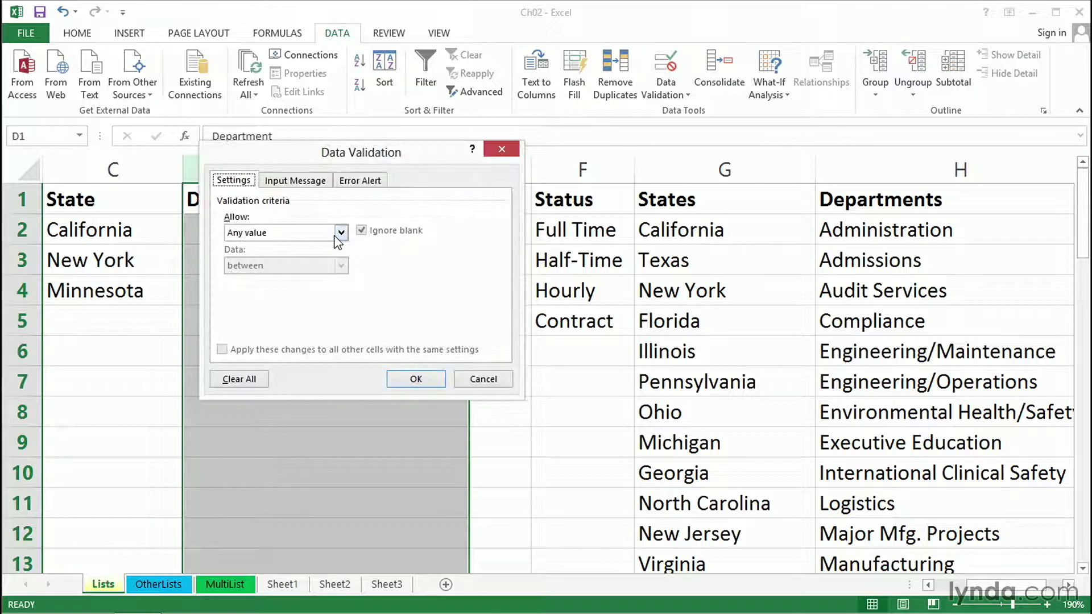
{"action": "left_click", "coordinate": [341, 234]}
{"action": "left_click", "coordinate": [242, 281]}
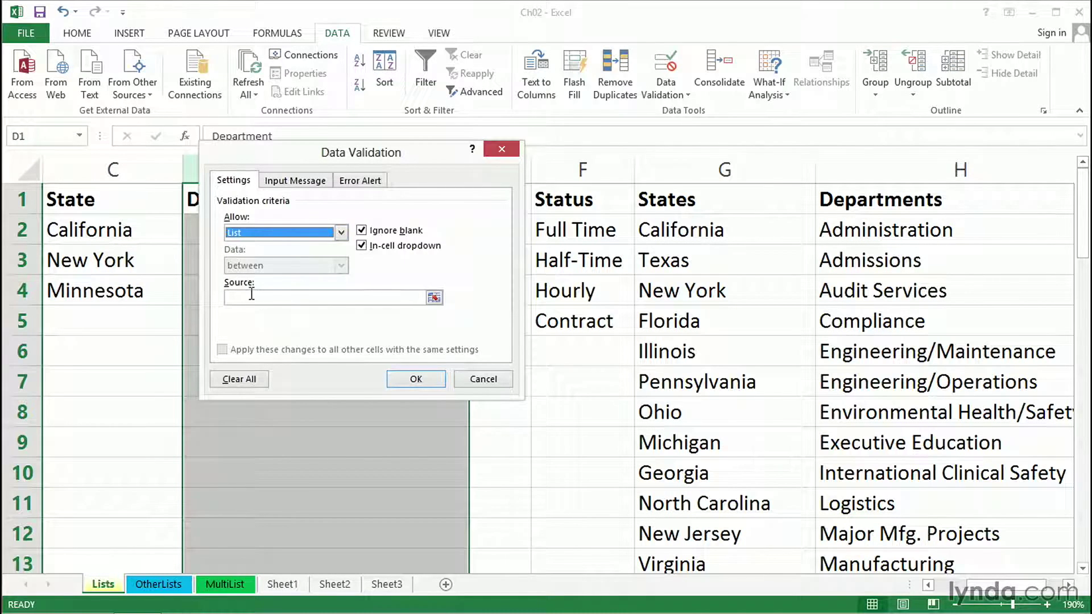
{"action": "left_click", "coordinate": [252, 295]}
{"action": "left_click_drag", "start_coordinate": [903, 231], "coordinate": [925, 480]}
{"action": "left_click", "coordinate": [416, 379]}
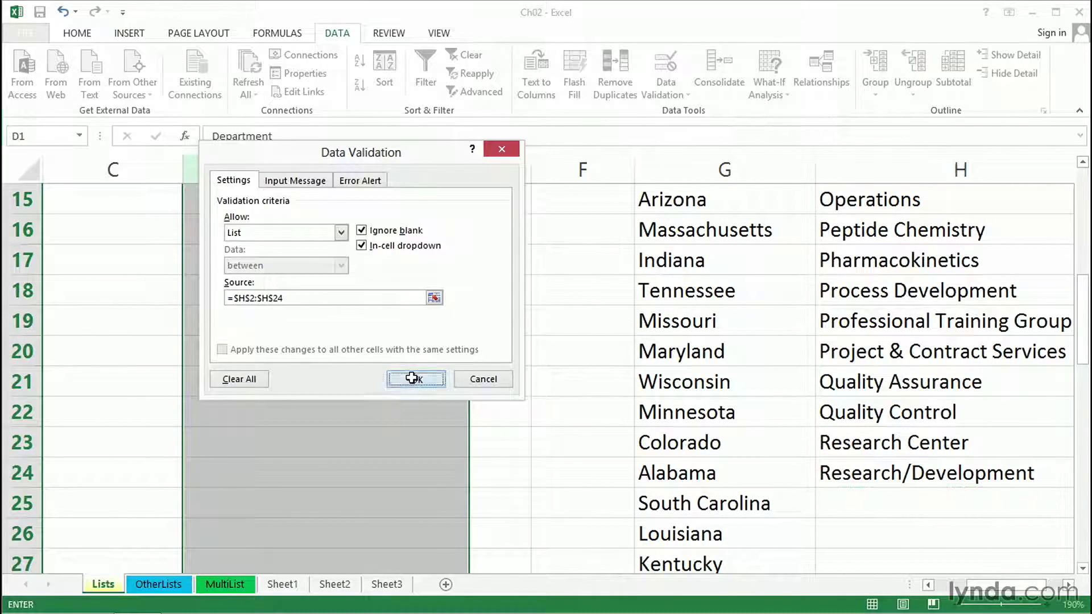
Choose Engineering/Maintenance for cell D2 from its department drop-down
{"action": "scroll", "coordinate": [379, 324], "scroll_direction": "up", "scroll_amount": 5}
{"action": "left_click", "coordinate": [390, 235]}
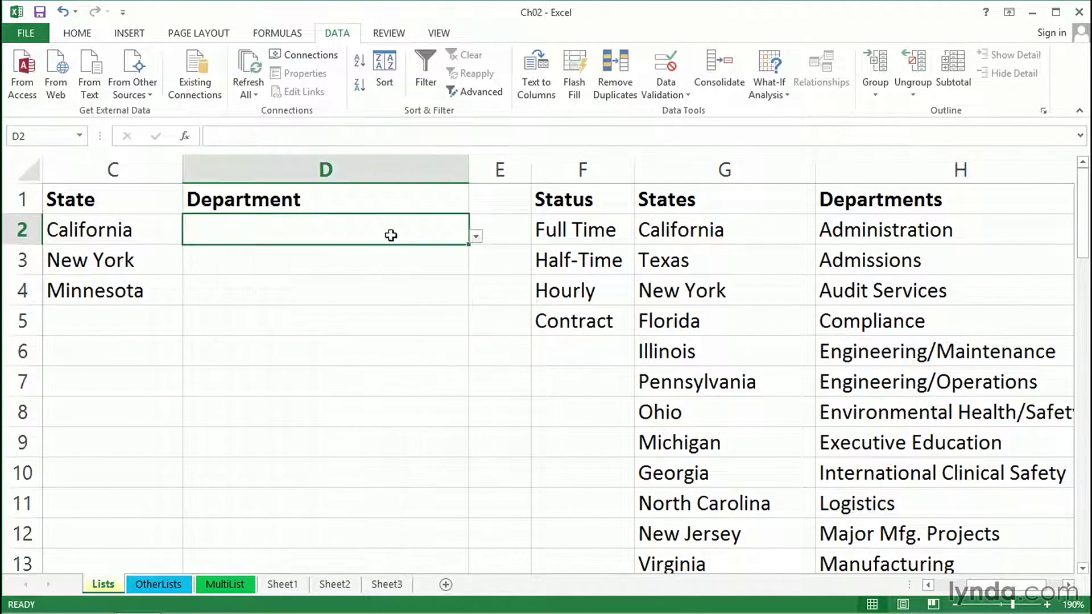
{"action": "left_click", "coordinate": [476, 236]}
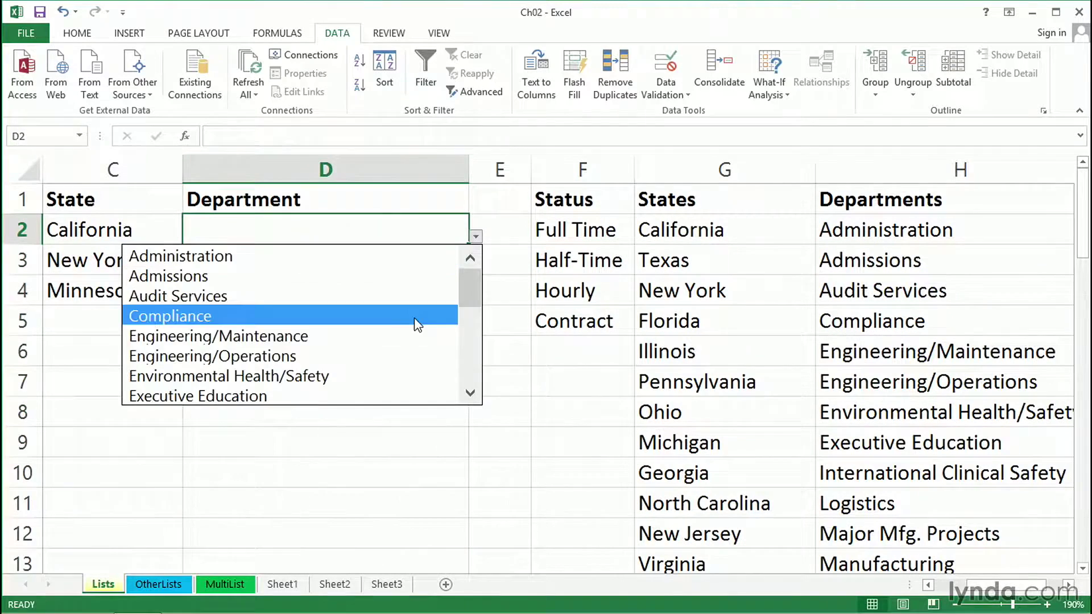
{"action": "left_click", "coordinate": [384, 347]}
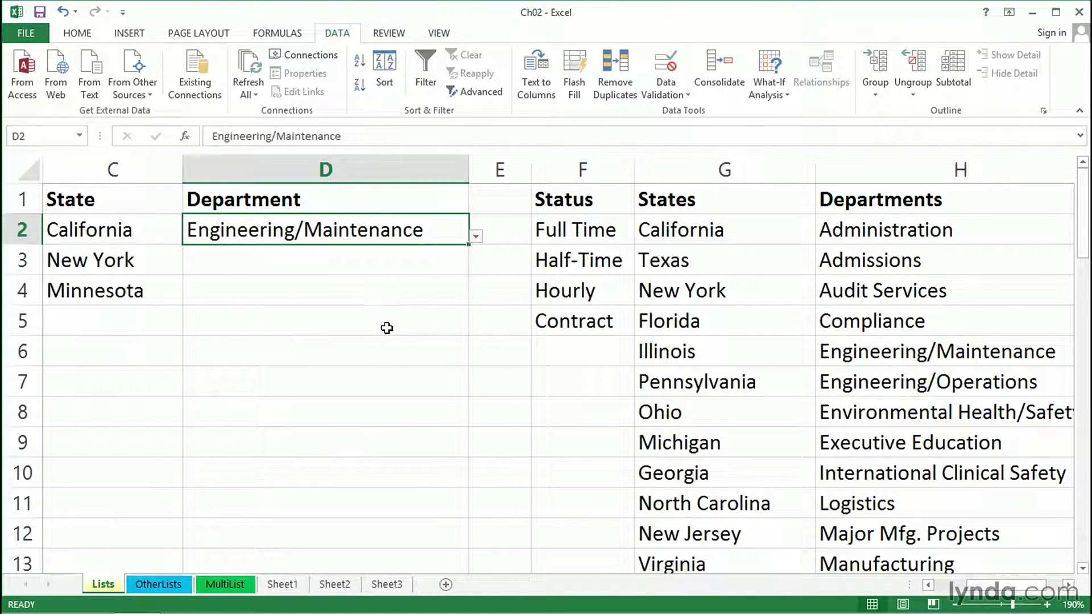